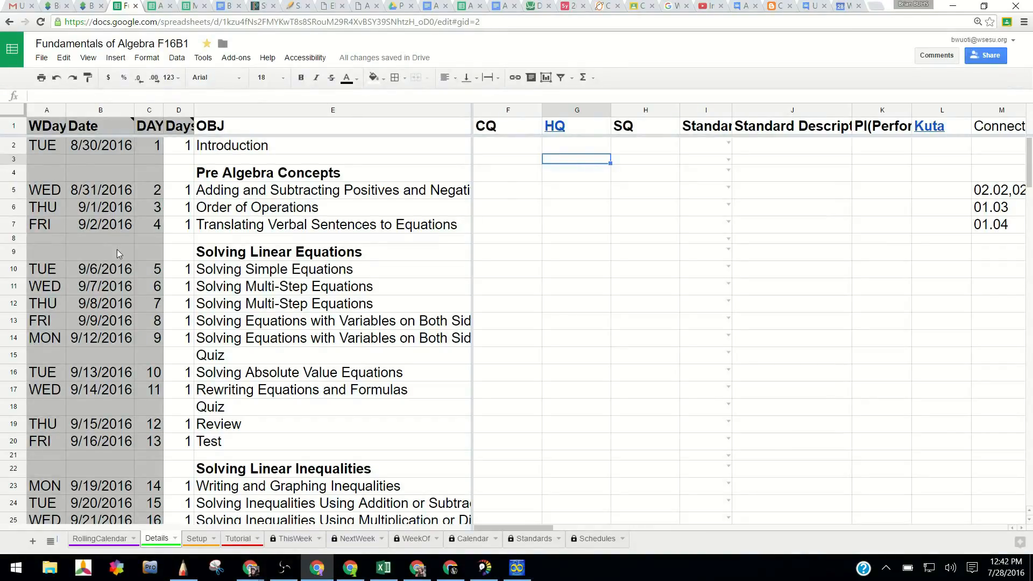
Step: Examine the array formula in C2 and the DAY cells it fills further down column C
left_click(146, 151)
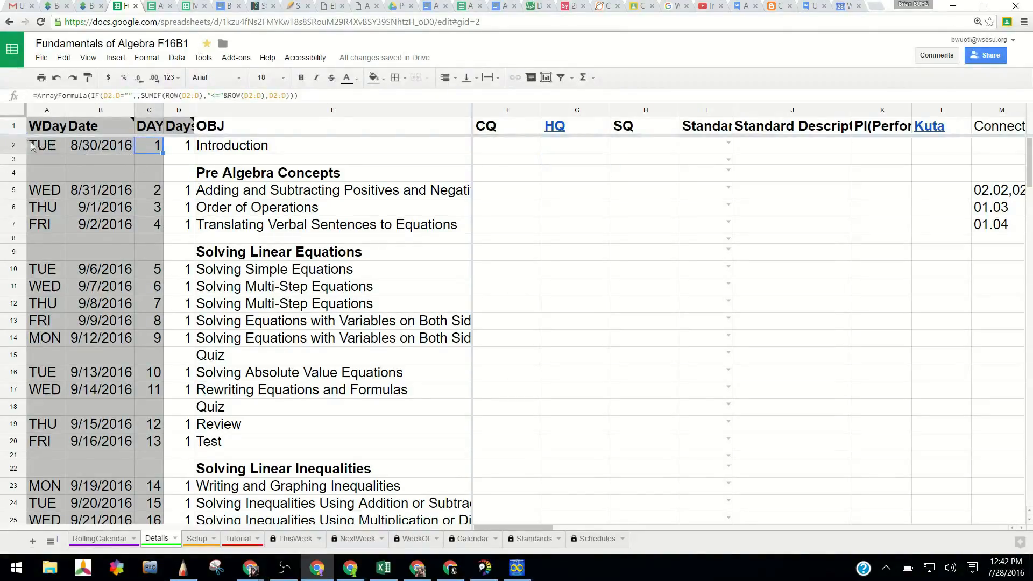
double_click(155, 152)
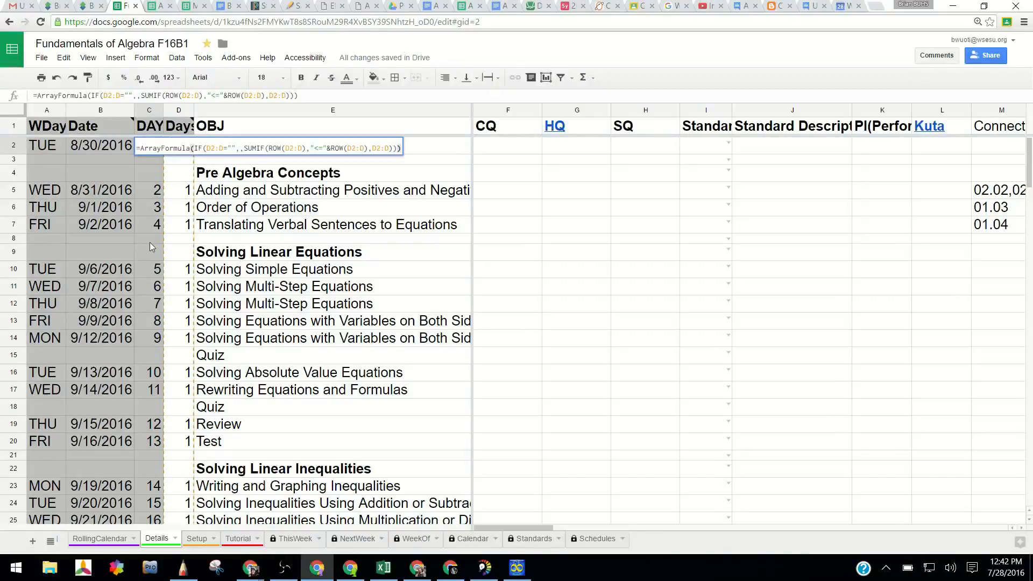
key("Escape")
left_click(155, 208)
left_click(153, 252)
left_click(152, 291)
left_click(152, 338)
left_click(130, 274)
left_click(153, 224)
left_click(152, 190)
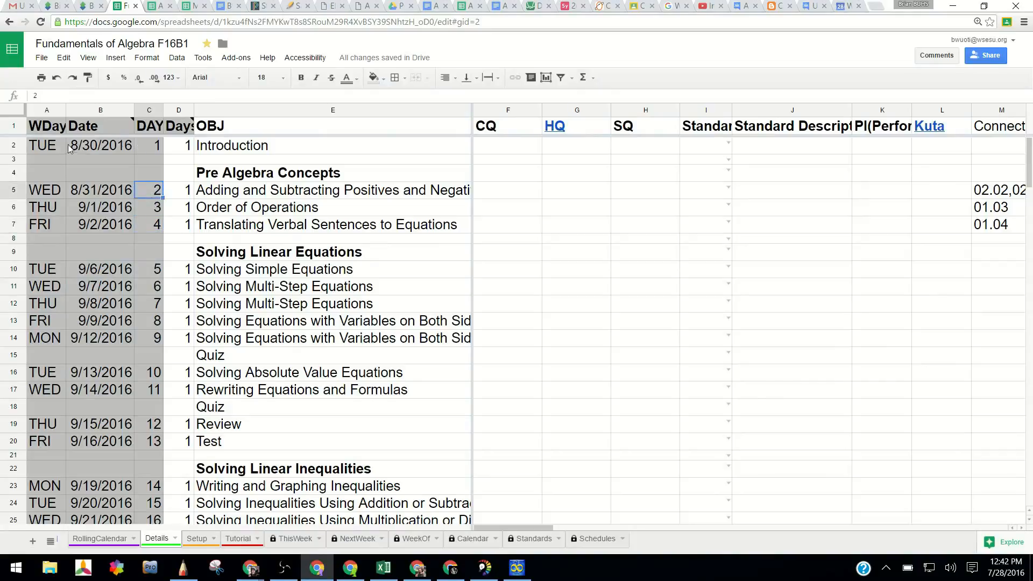
left_click(150, 146)
double_click(150, 146)
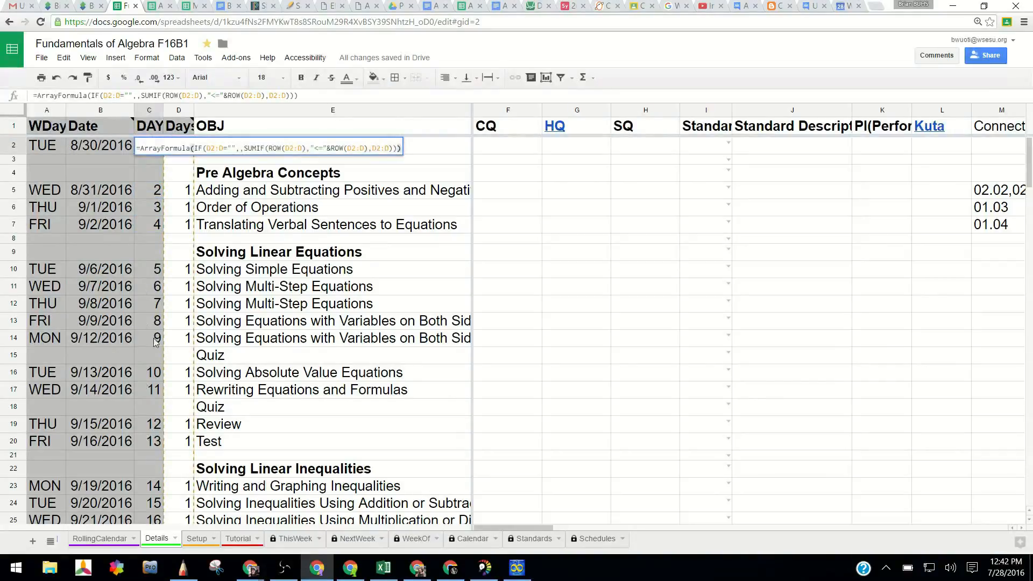
key("Escape")
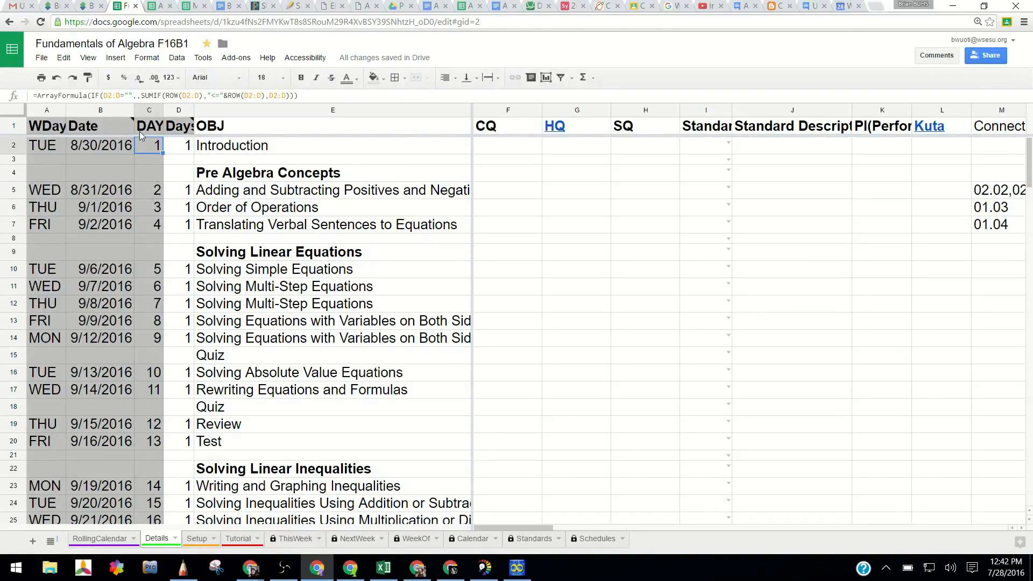
Step: Insert a blank row above Order of Operations and set its Days value to 1
right_click(21, 207)
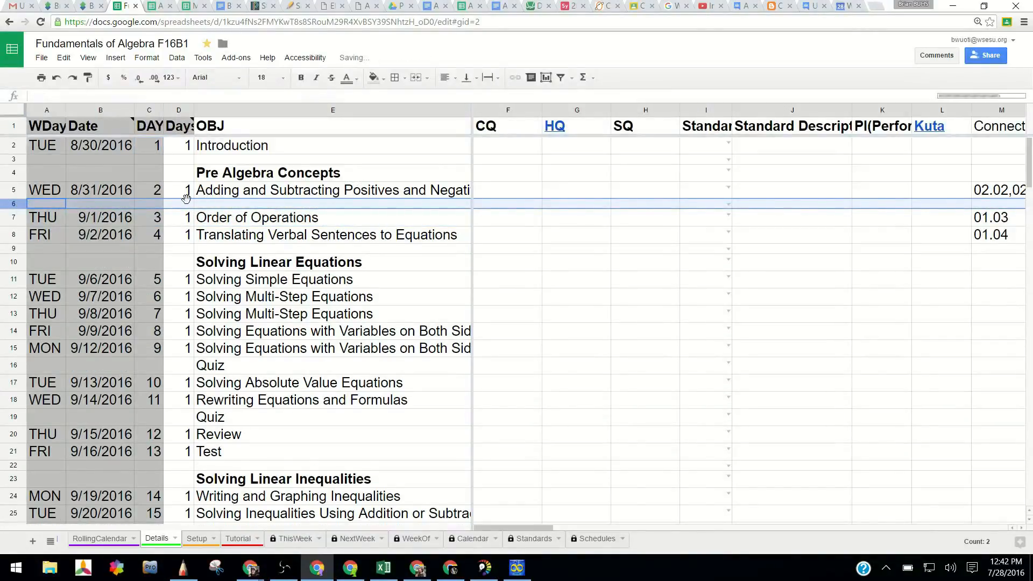
left_click(183, 203)
type("1")
key("Tab")
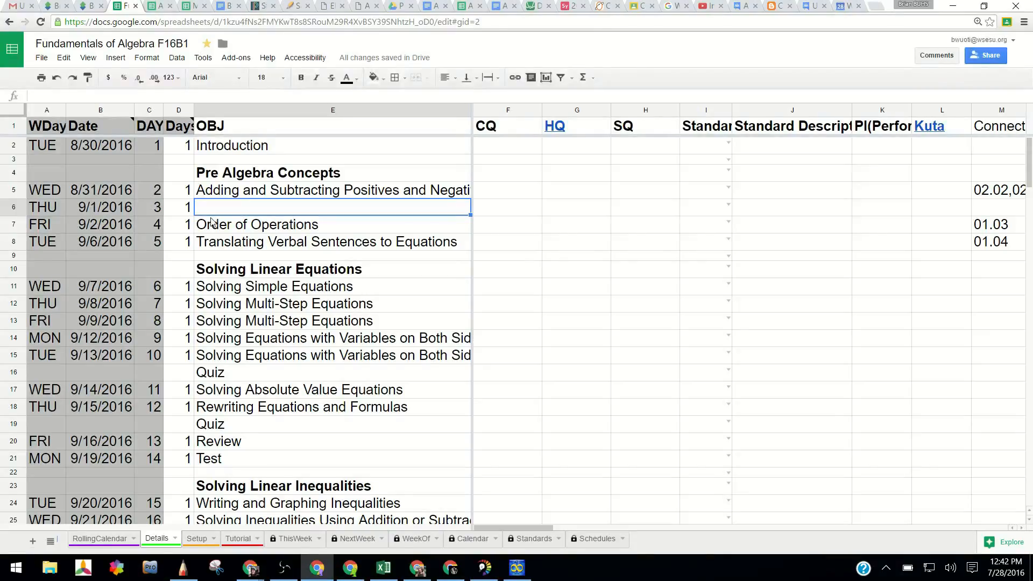
Step: Clear the Days value in the inserted row 6 and delete that row
key("Left")
key("Delete")
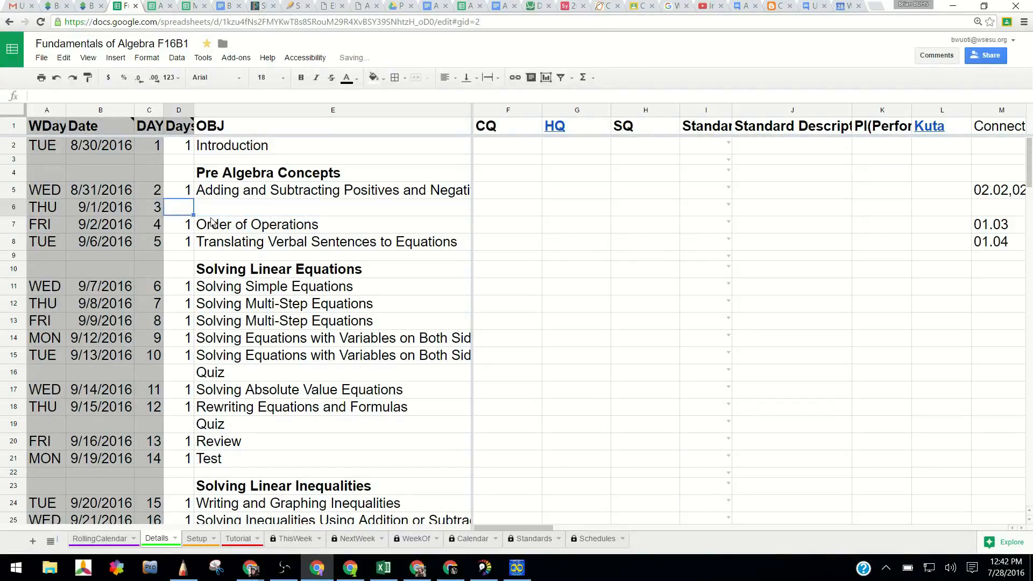
key("shift+space")
key("ctrl+alt+minus")
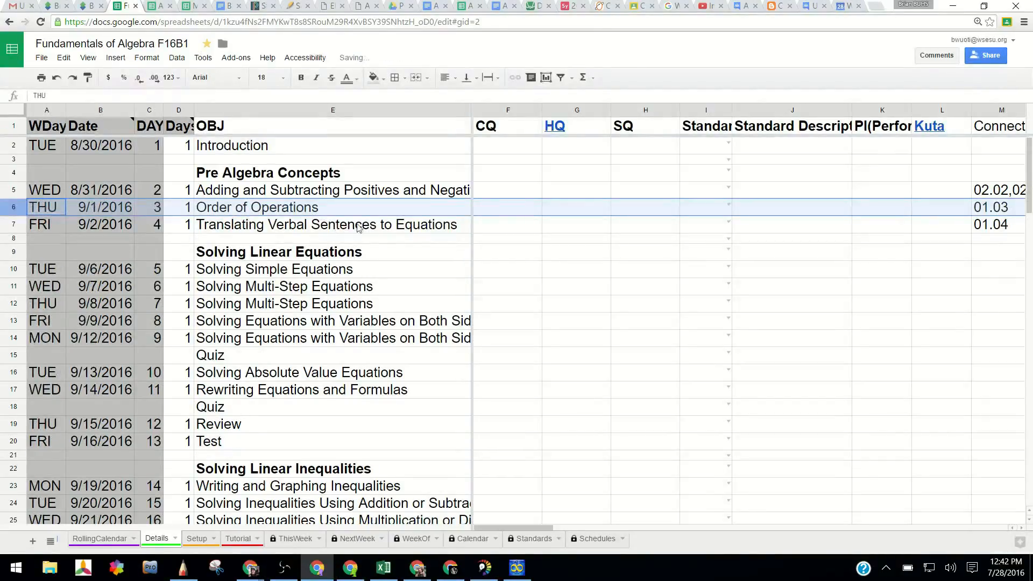
left_click(345, 224)
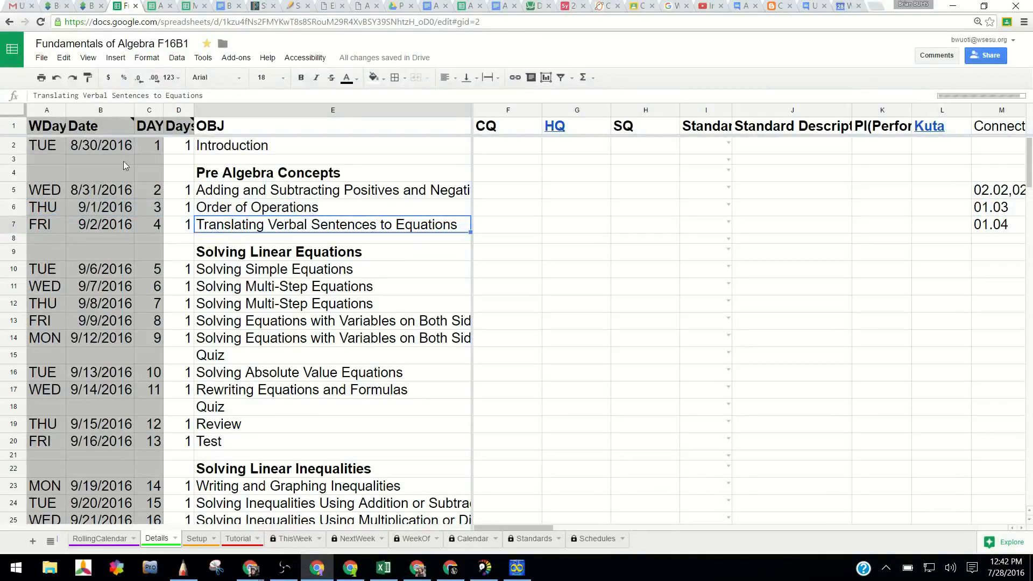
Step: Switch to the Curriculum Map Template BUHS spreadsheet and copy the WDay, Date and DAY headers with their formulas, A1:C2
key("alt+Tab")
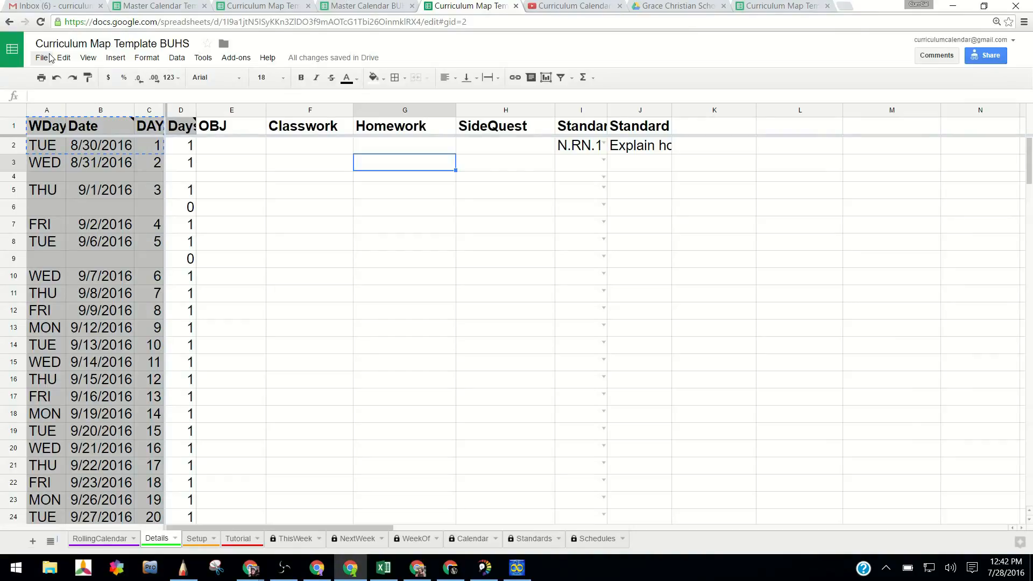
left_click_drag(48, 126, 159, 150)
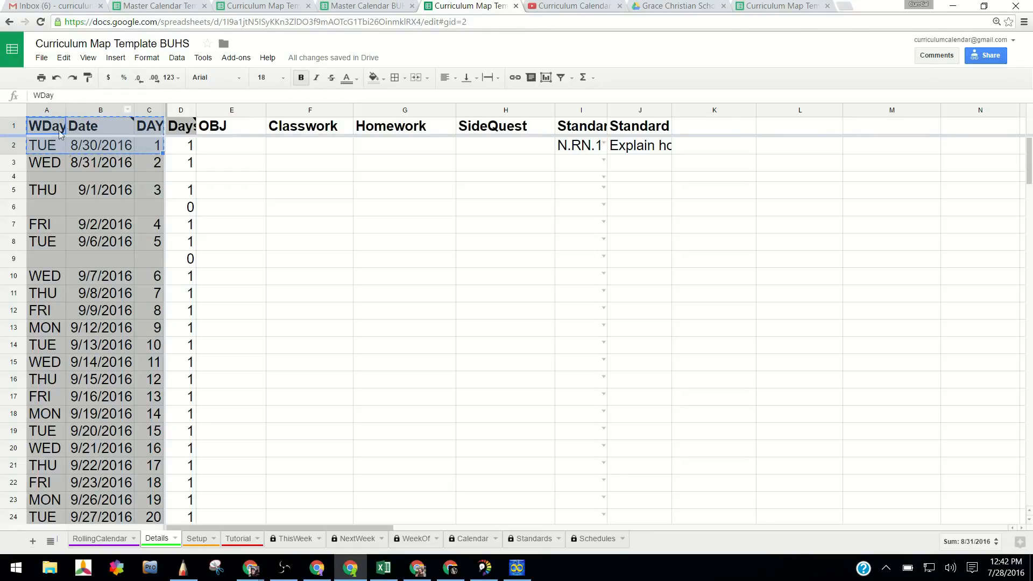
left_click(102, 146)
left_click(151, 145)
left_click(101, 147)
left_click(48, 149)
left_click_drag(52, 127, 147, 151)
Step: Return to the Fundamentals of Algebra F16B1 spreadsheet and paste the copied headers and formulas at A1
key("alt+Tab")
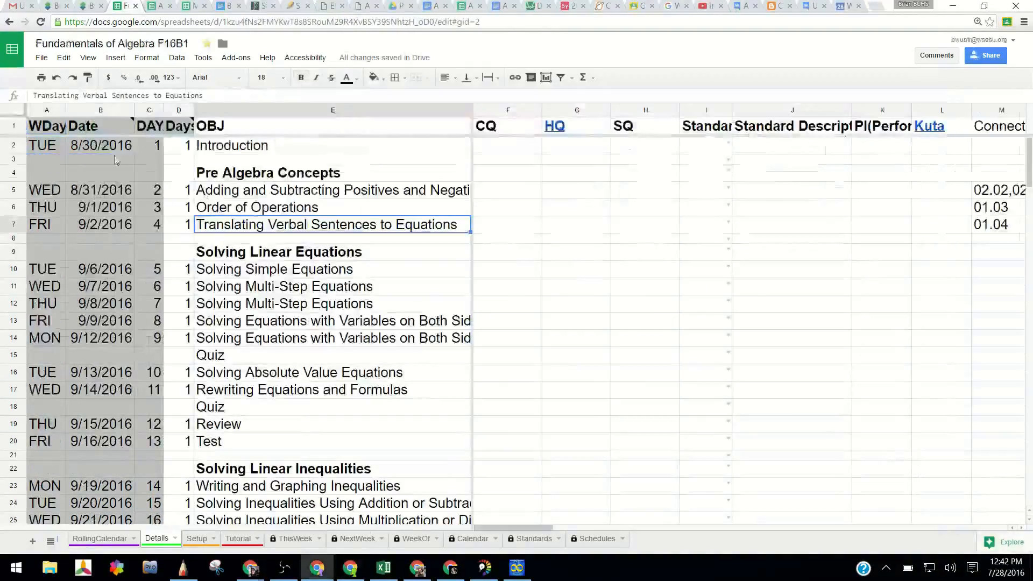
left_click_drag(41, 109, 149, 110)
left_click(43, 147)
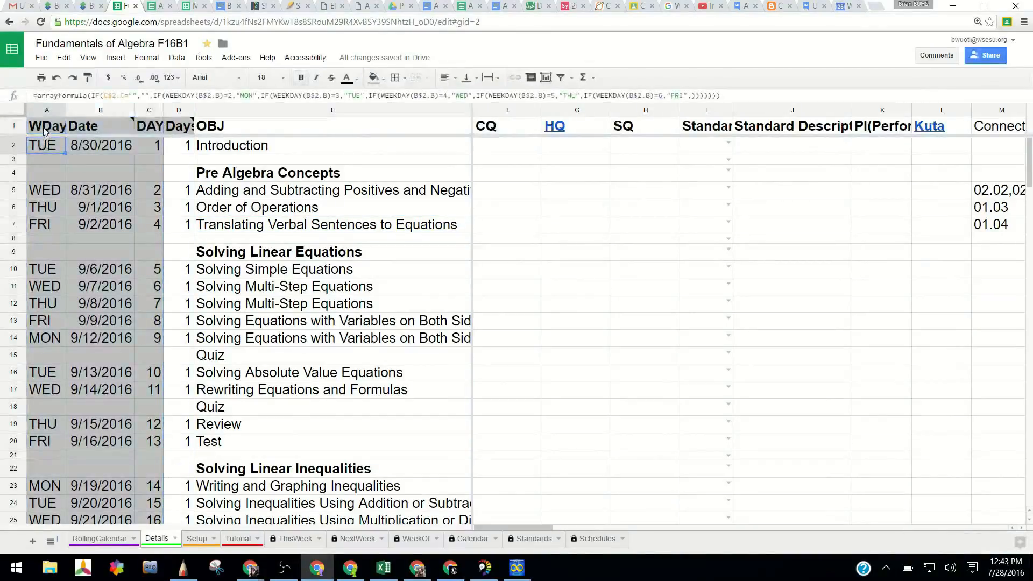
left_click_drag(43, 127, 148, 146)
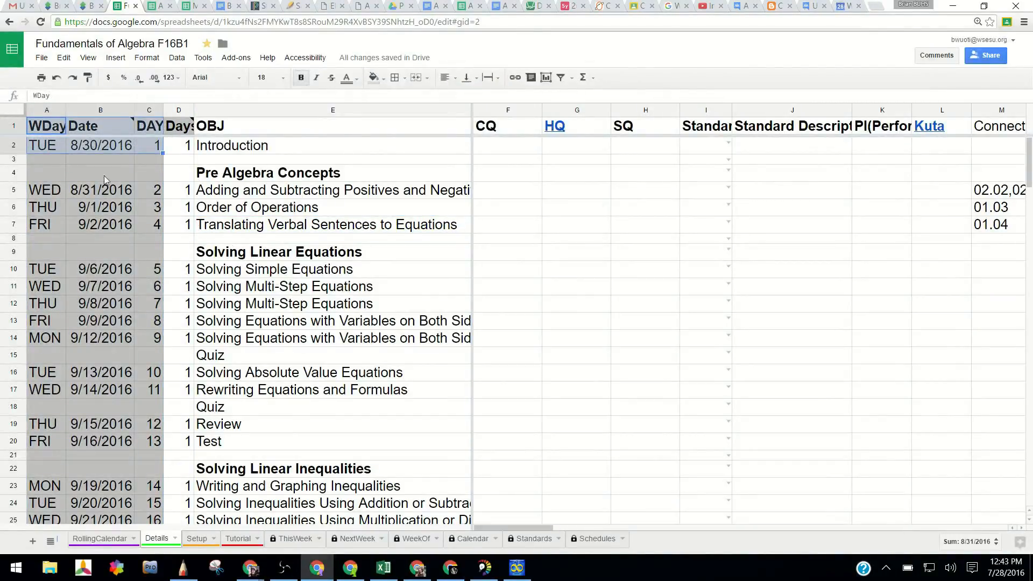
left_click(40, 130)
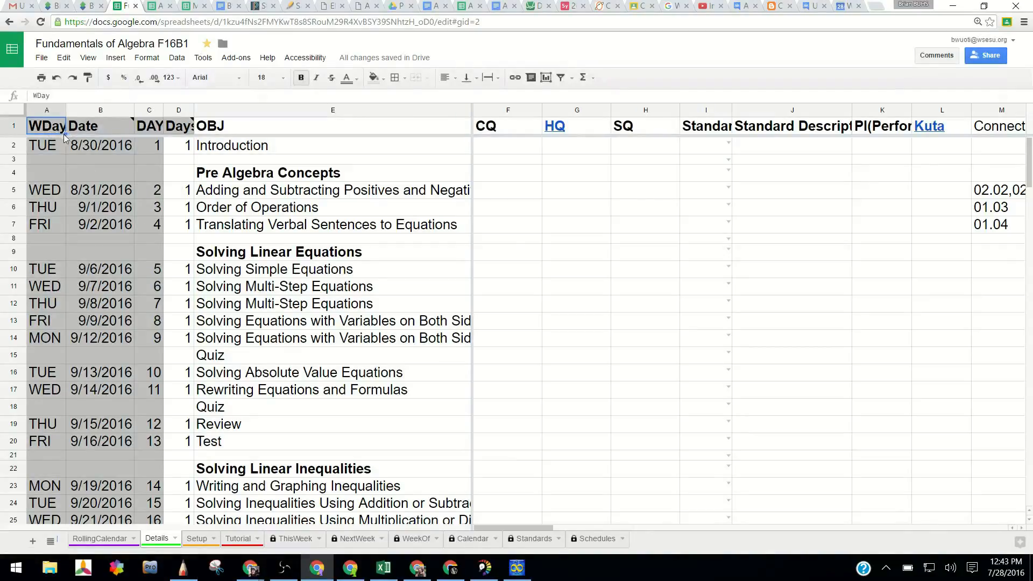
key("ctrl+v")
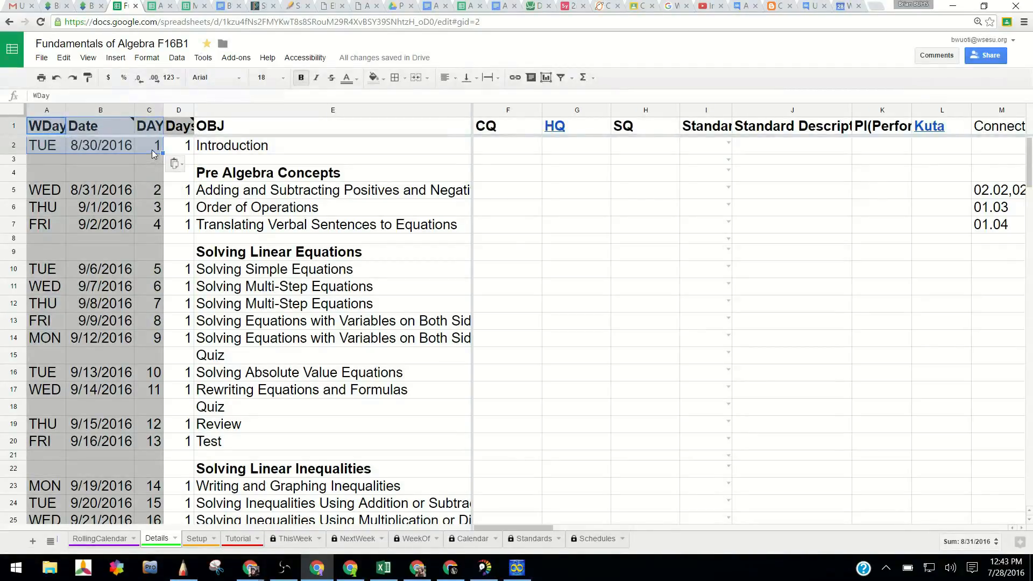
Step: Examine the Date and DAY cells filled in below row 2 by the pasted formulas
left_click(113, 149)
left_click(90, 197)
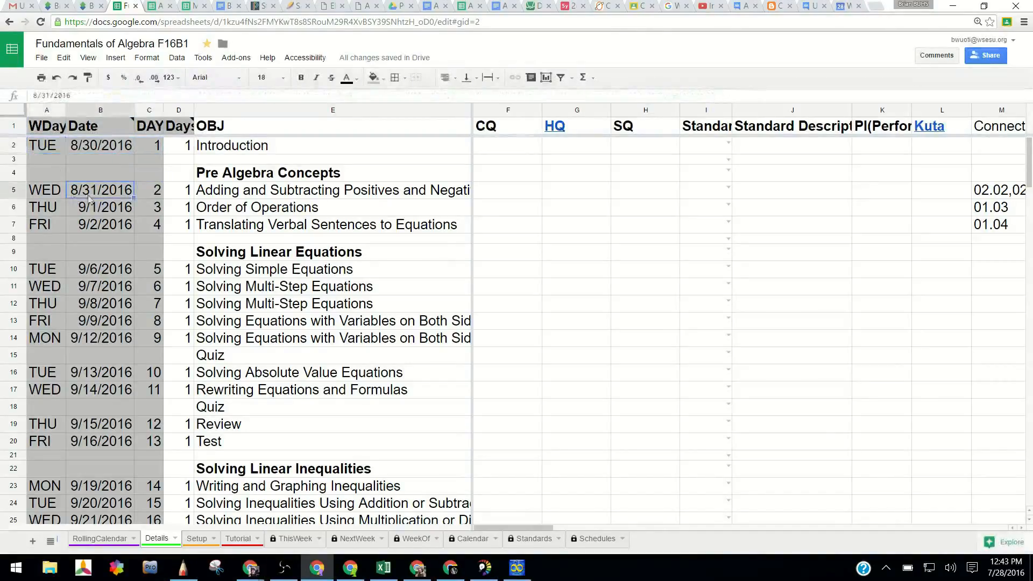
left_click(145, 209)
left_click(151, 227)
left_click(142, 274)
left_click(140, 323)
left_click(93, 311)
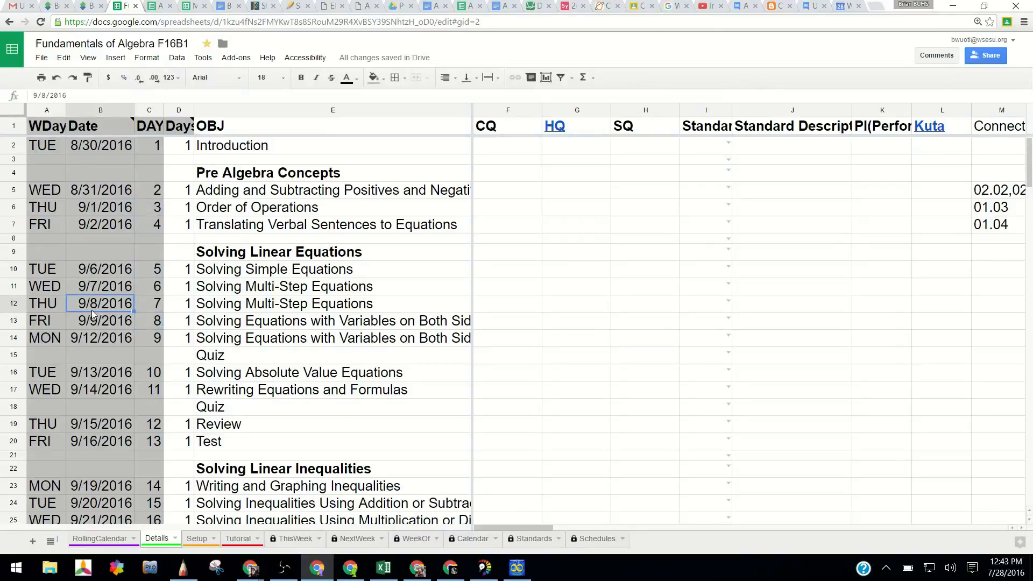
scroll(101, 302, "down", 1)
scroll(101, 302, "up", 1)
Step: Clear all contents of columns A to C and paste the copied headers and formulas at A1
left_click_drag(49, 113, 146, 113)
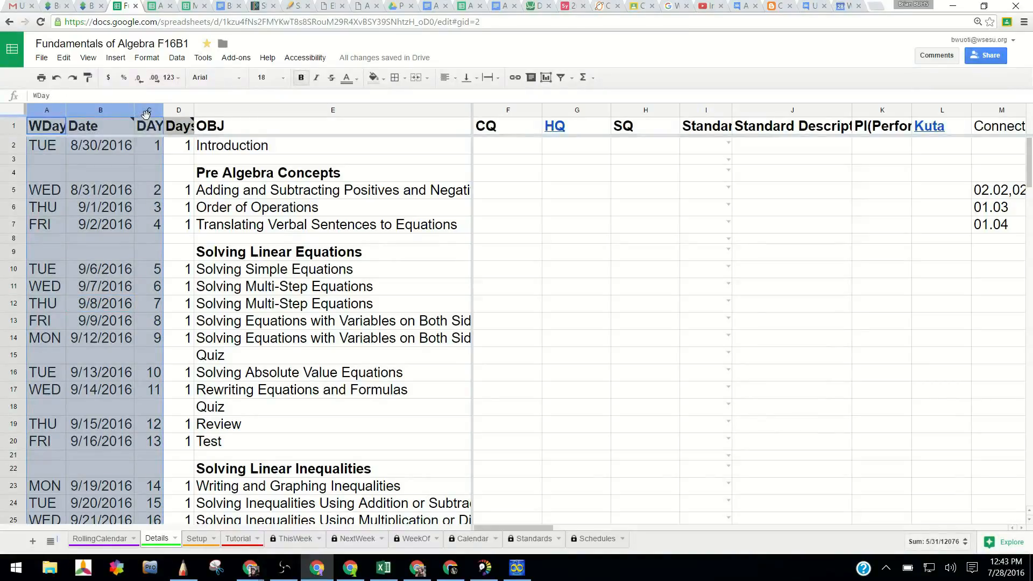
key("Delete")
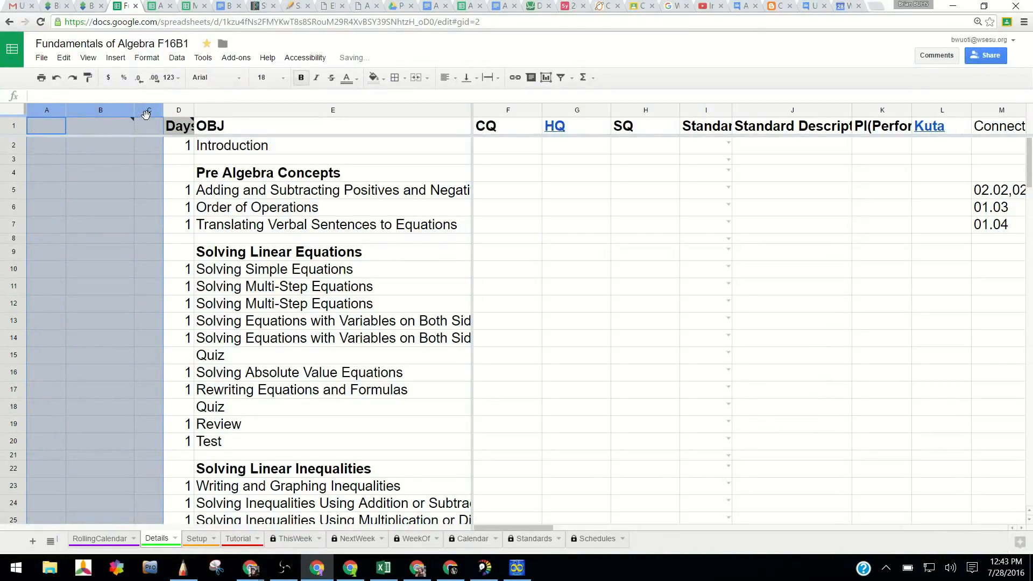
key("Up")
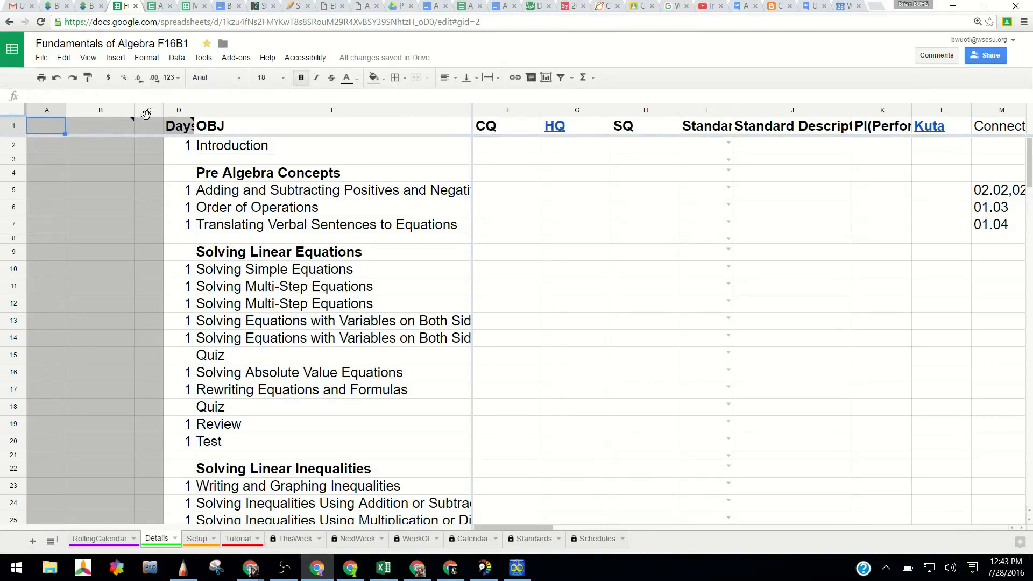
key("ctrl+v")
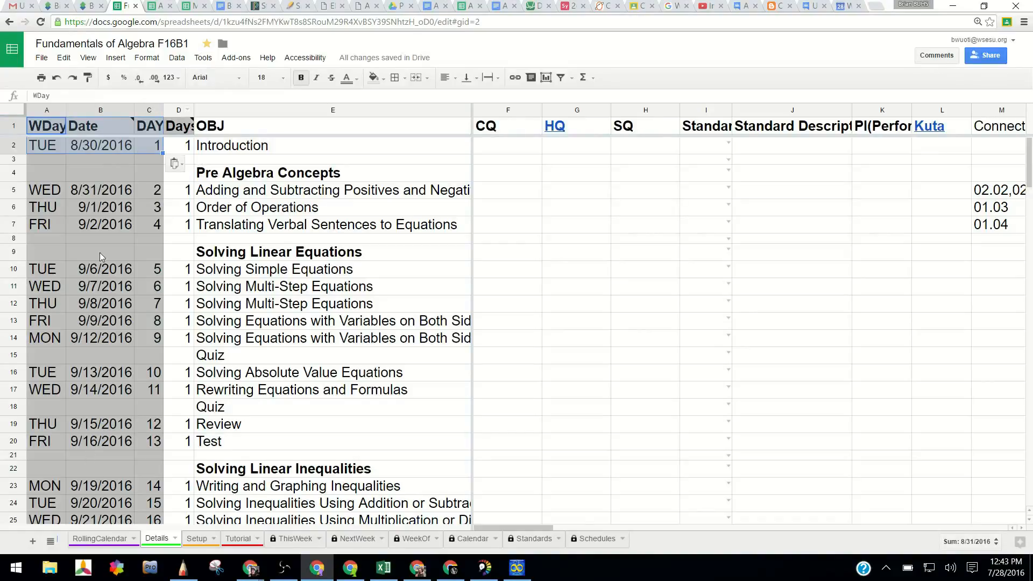
Step: Try placing data over the calculated cells in row 10, check the error on C2, and revert the change
left_click(140, 274)
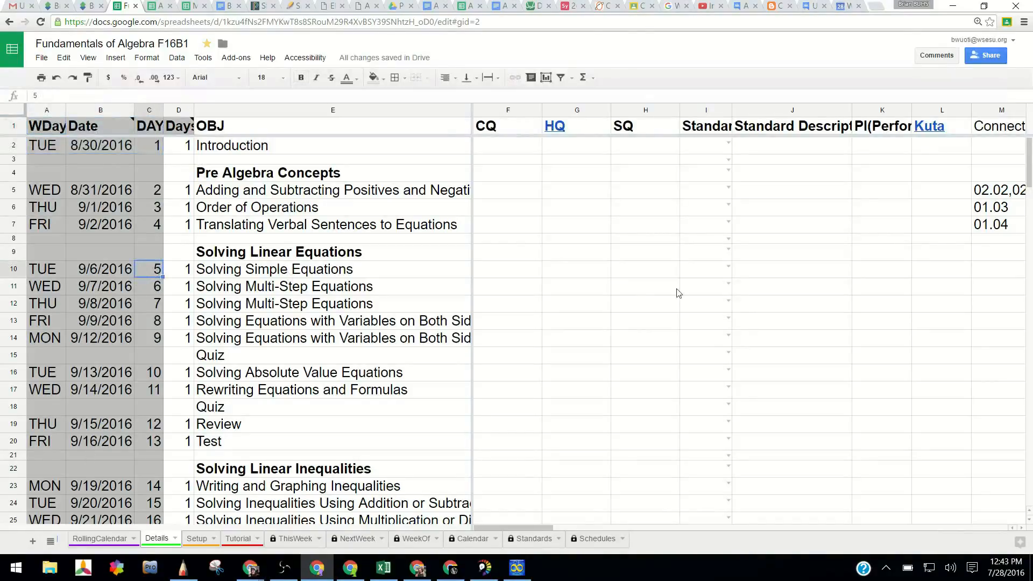
key("ctrl+z")
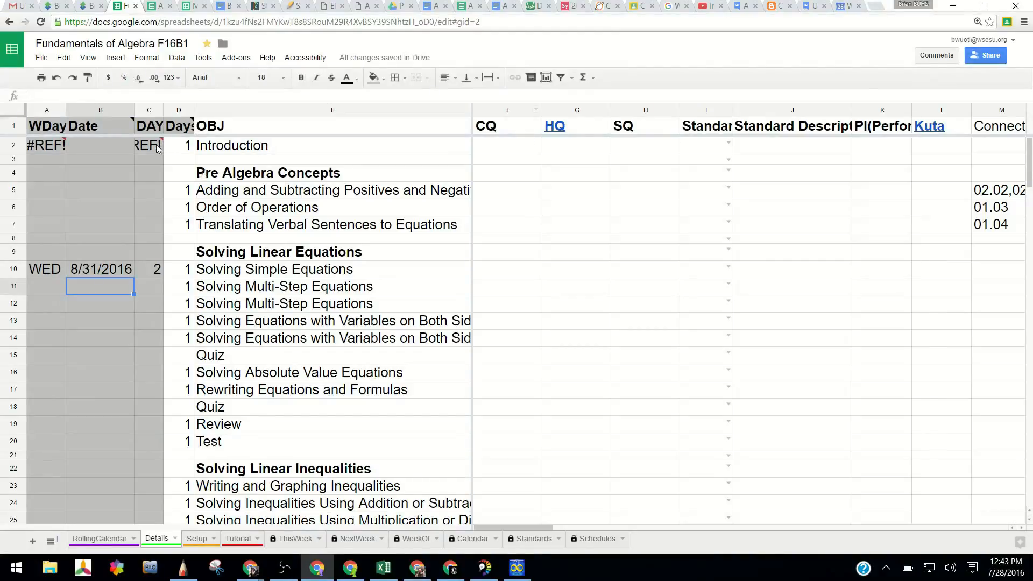
mouse_move(156, 144)
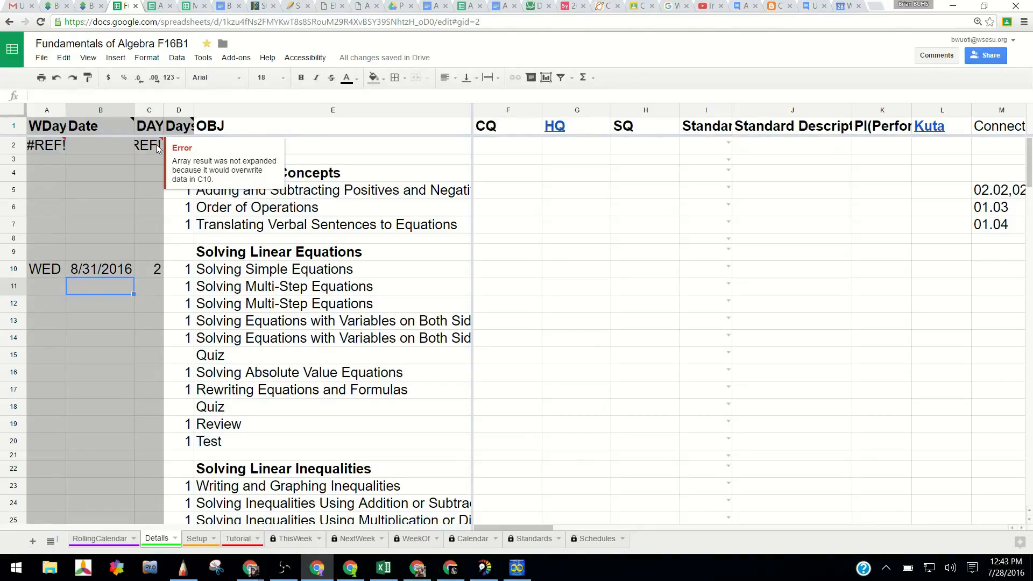
key("ctrl+y")
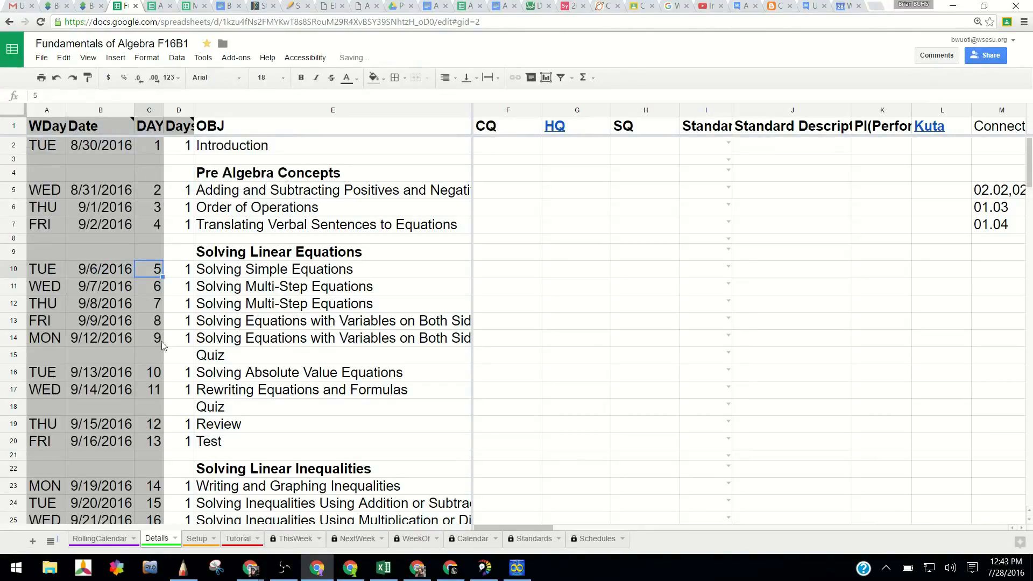
Step: Examine the individual lookup formulas in the Standard Description cells of column J
left_click(795, 154)
left_click(798, 191)
left_click(797, 269)
left_click(782, 229)
left_click(774, 197)
left_click(776, 207)
left_click(785, 160)
left_click(795, 147)
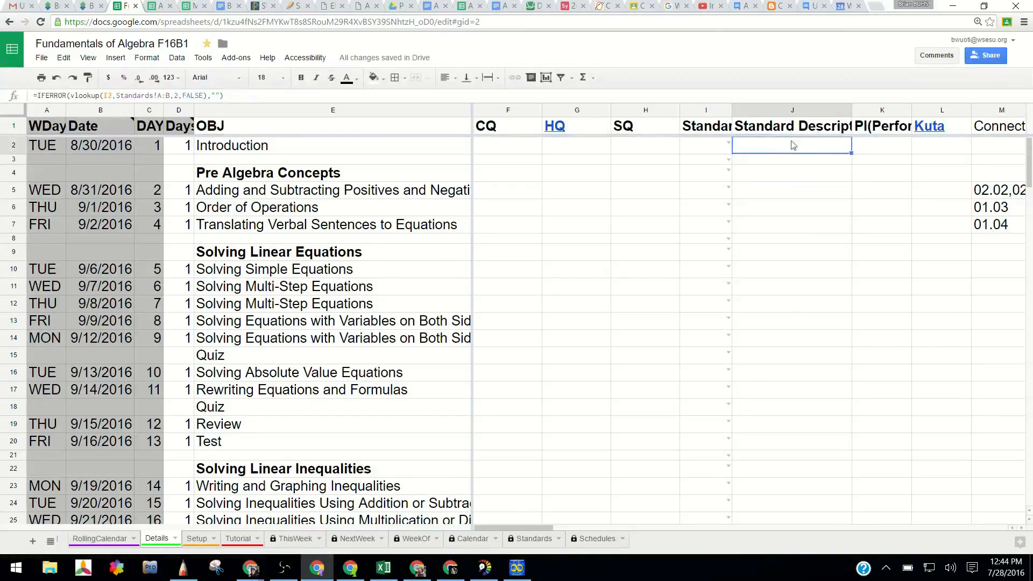
Step: Try standard N.Q.1 on the Order of Operations row, check its description in column J, and clear the standard
left_click(728, 204)
left_click(700, 270)
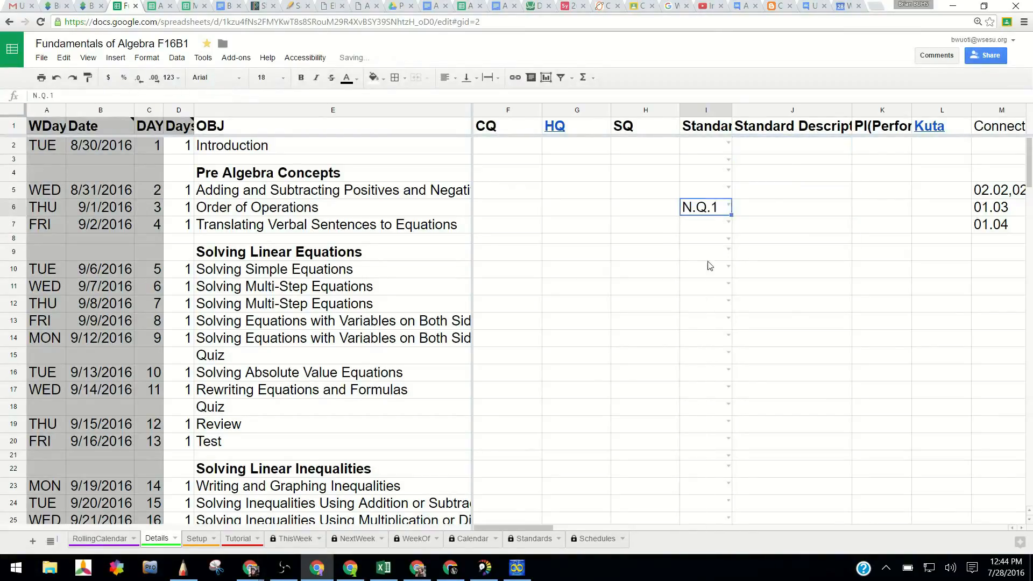
left_click(771, 213)
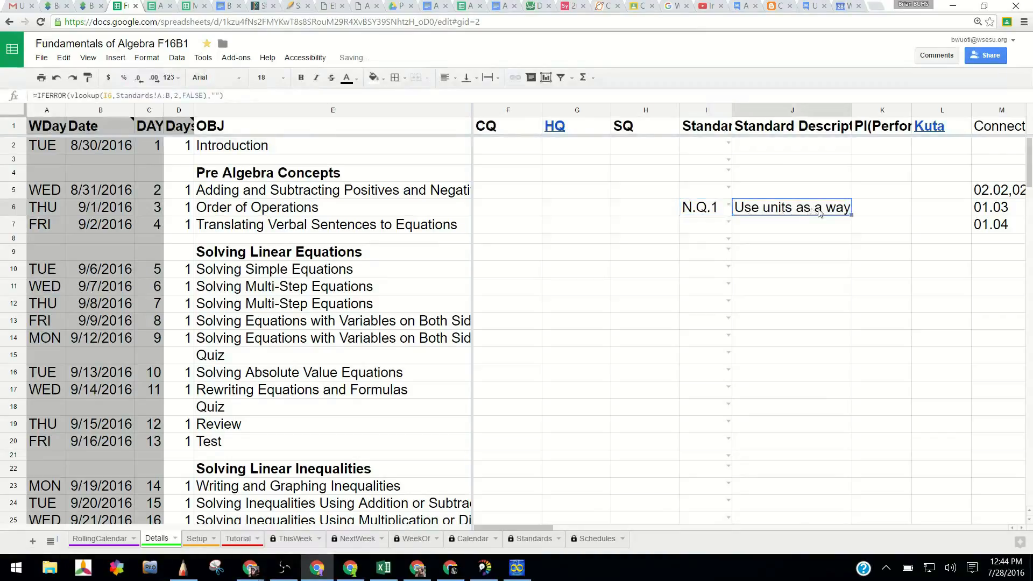
left_click(812, 249)
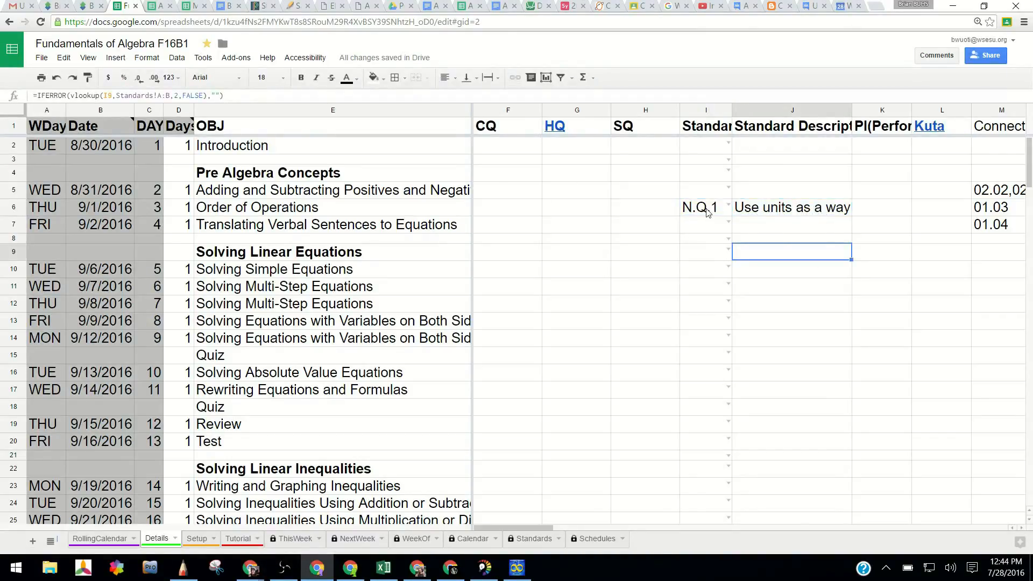
left_click(729, 208)
key("Delete")
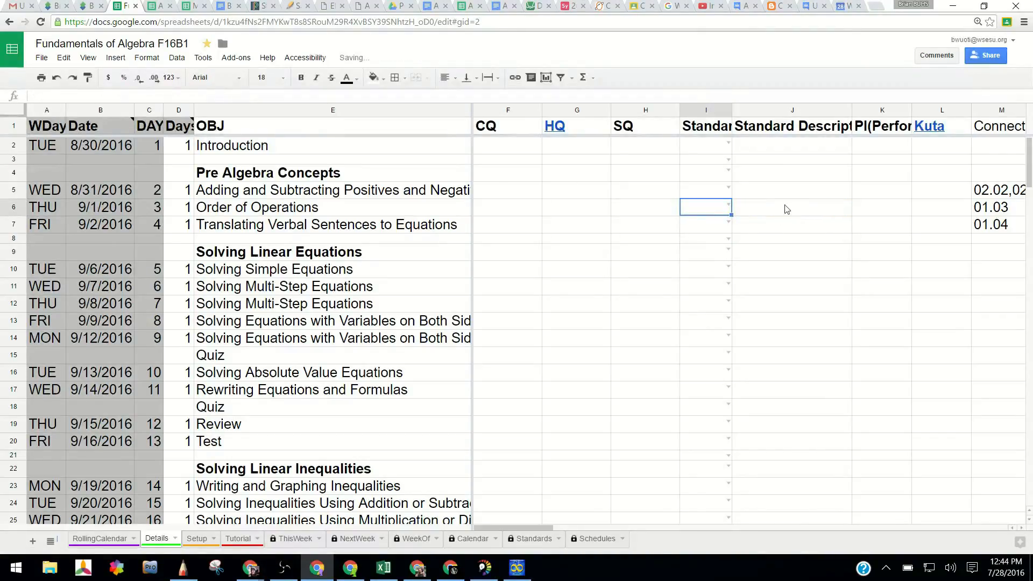
Step: Copy the Standard Description column J from Curriculum Map Template BUHS and paste it over column J of Fundamentals of Algebra F16B1
key("alt+Tab")
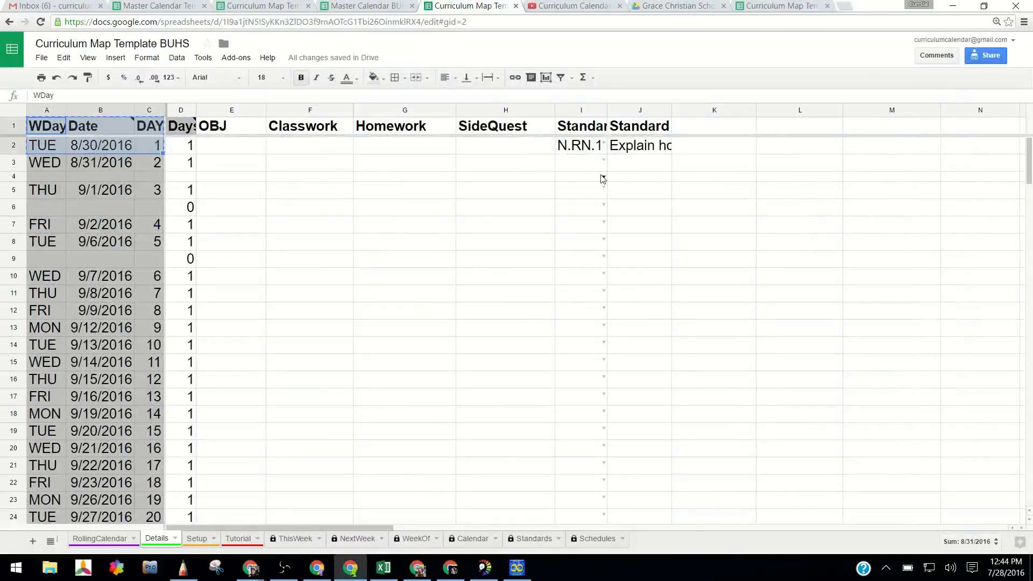
left_click(636, 109)
left_click_drag(636, 128, 636, 145)
left_click(636, 145)
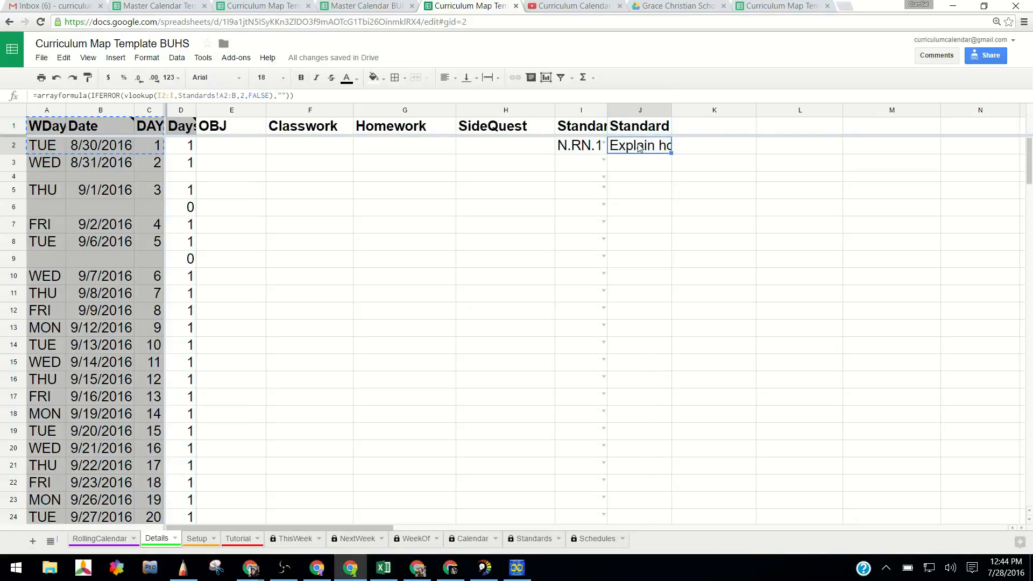
left_click(641, 112)
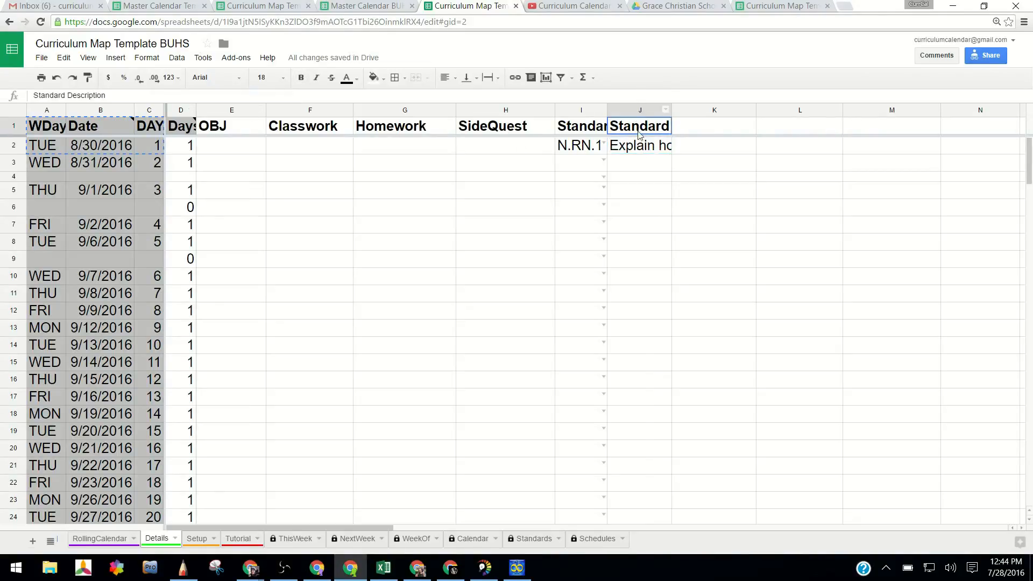
key("ctrl+c")
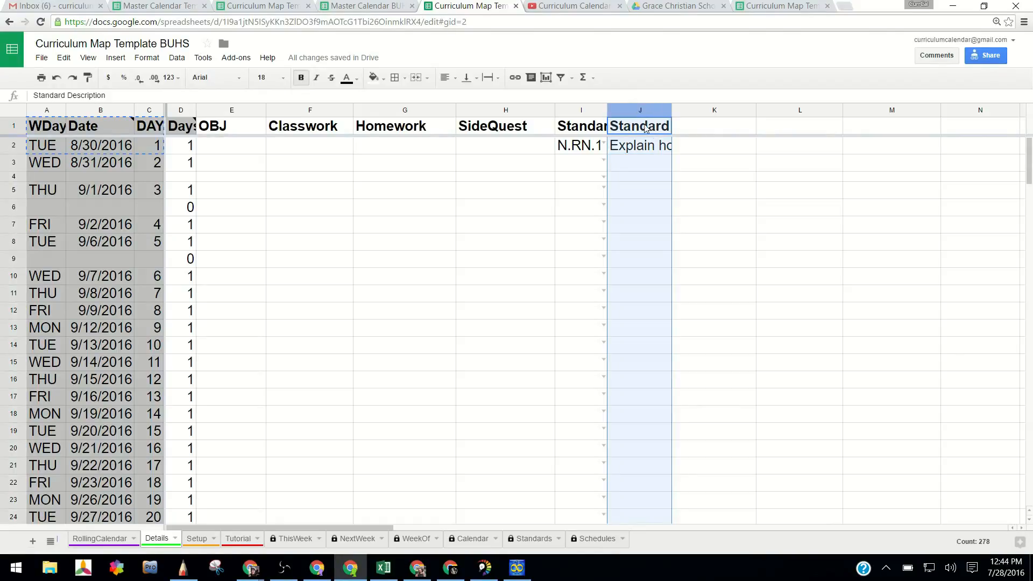
key("alt+Tab")
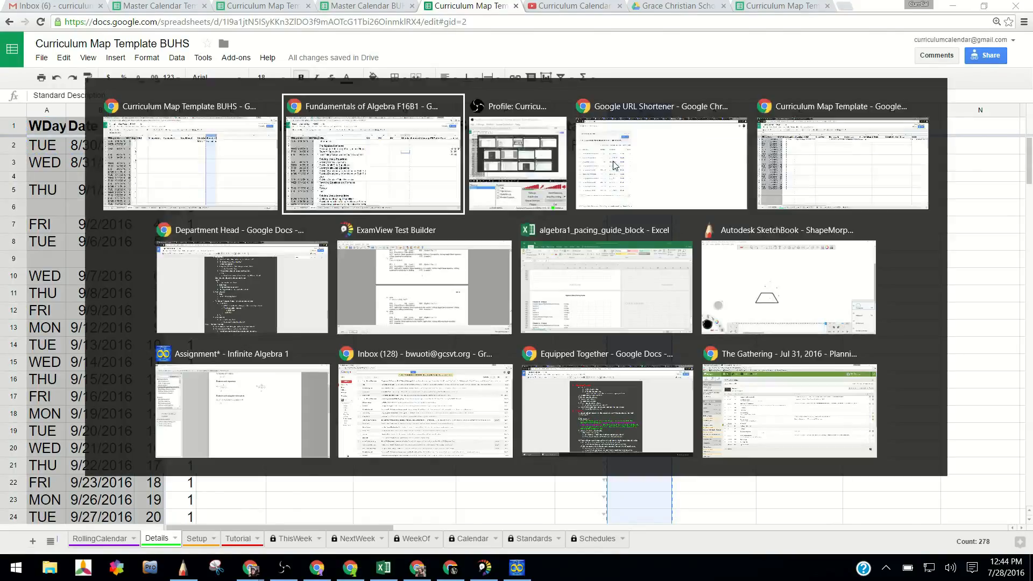
left_click(778, 110)
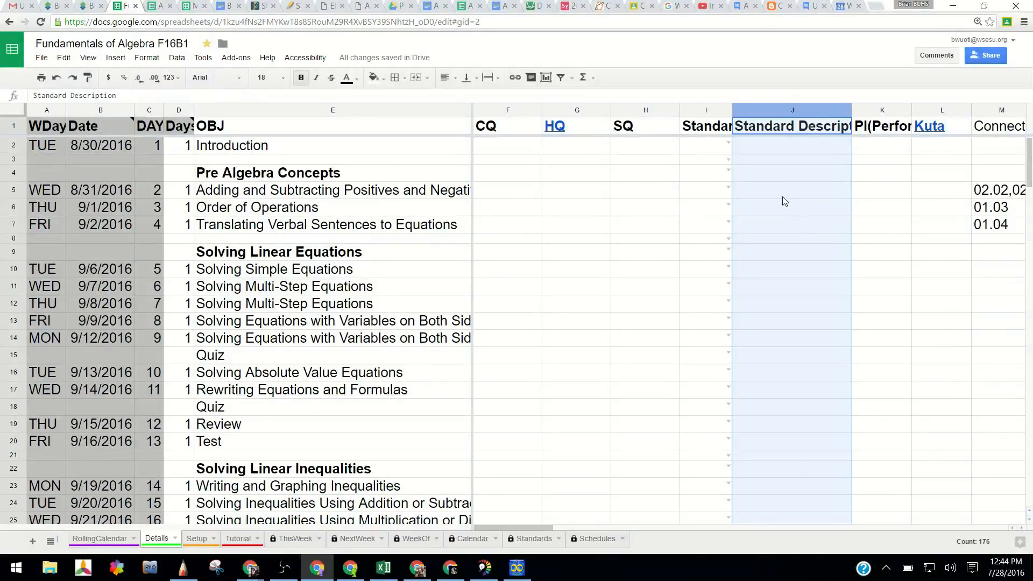
key("ctrl+v")
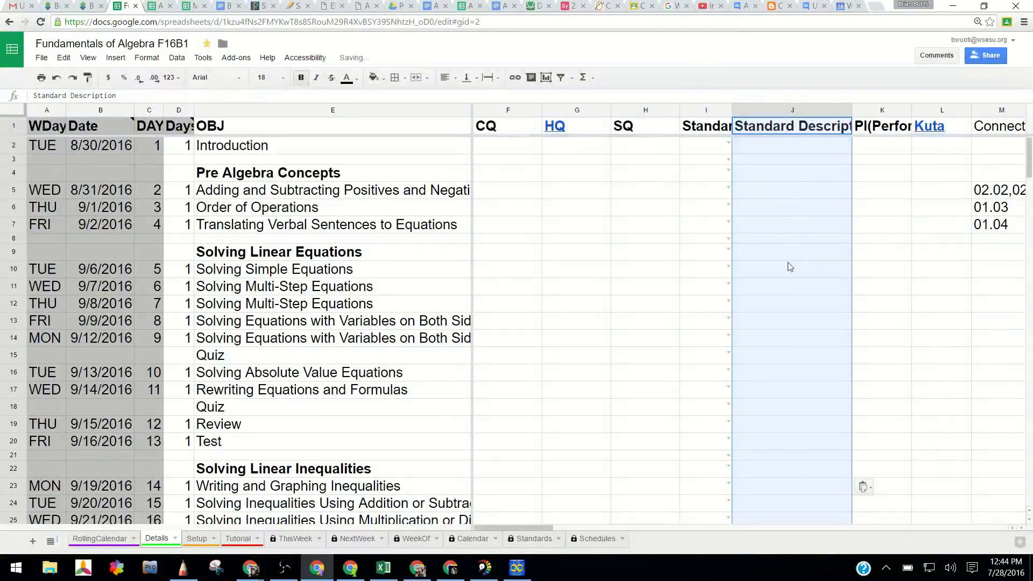
Step: Try standards N.Q.2 and N.Q.1 on the Translating Verbal Sentences to Equations row, check the description in column J, and undo both entries
left_click(731, 230)
left_click(716, 303)
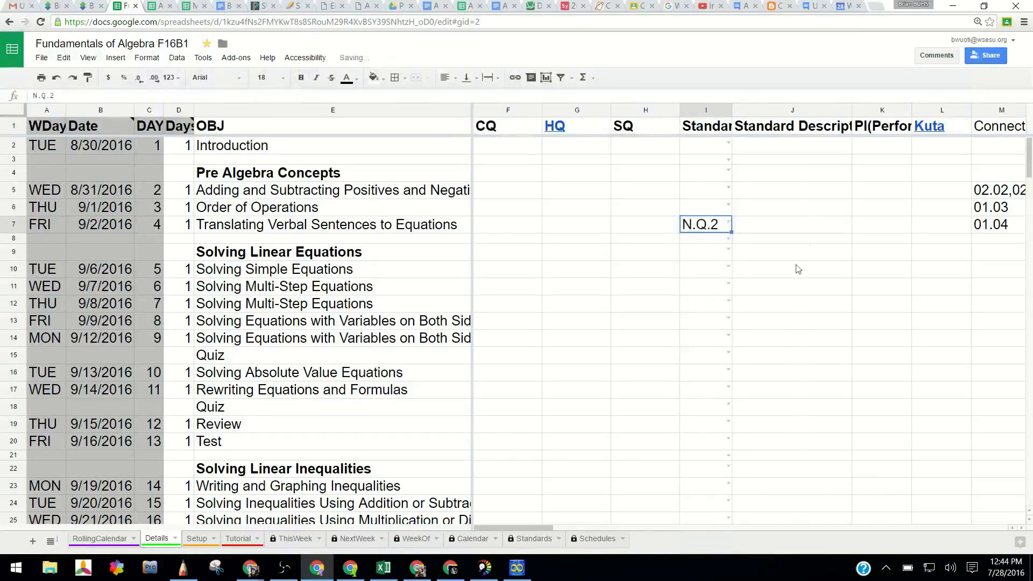
left_click(729, 222)
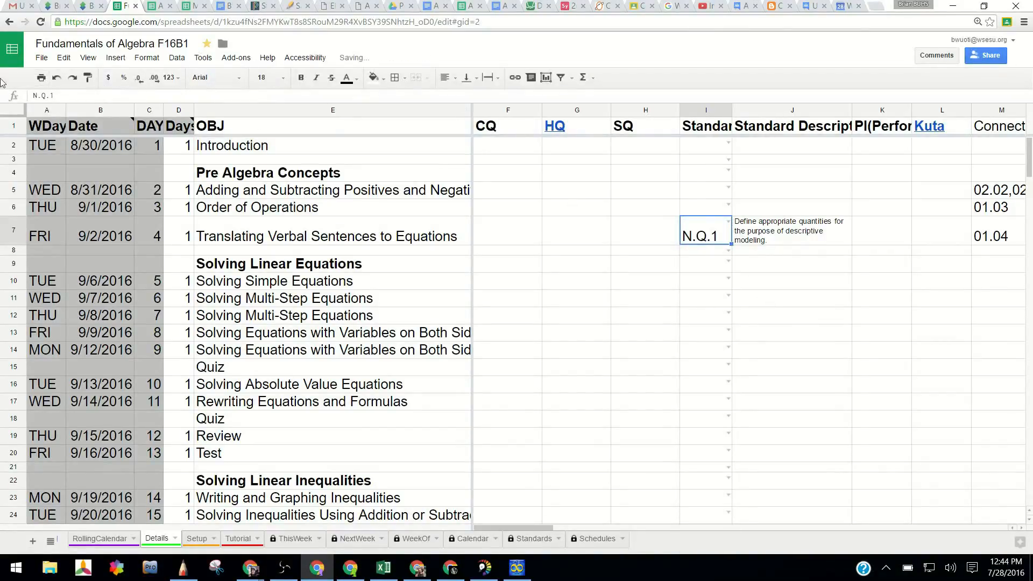
left_click(13, 109)
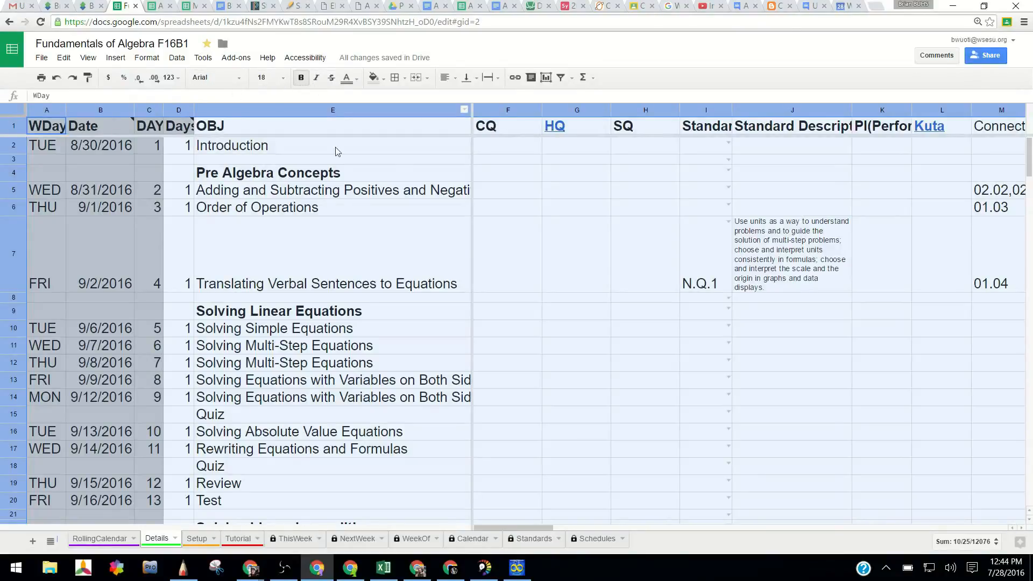
left_click(747, 239)
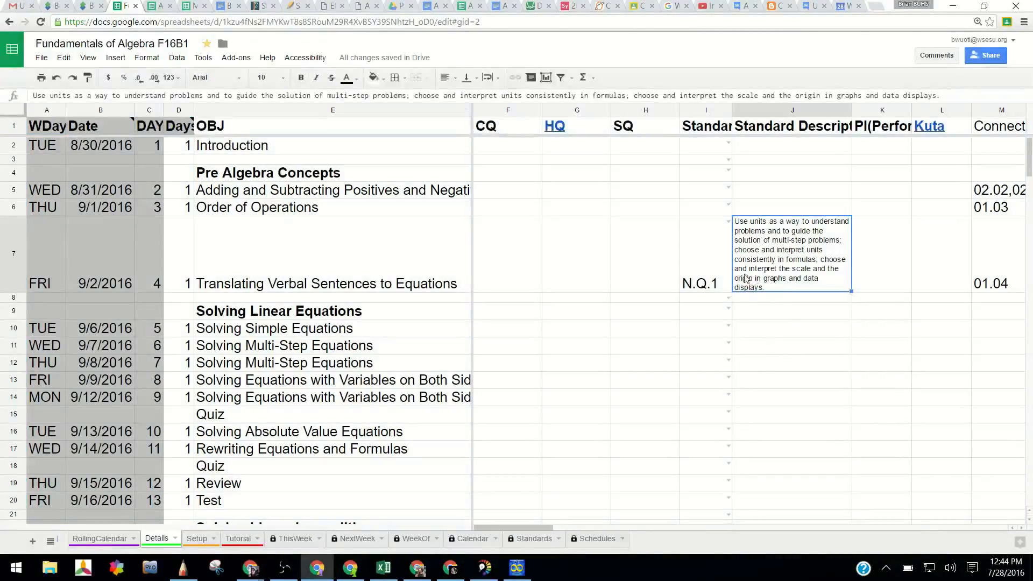
key("ctrl+z")
key("ctrl+z")
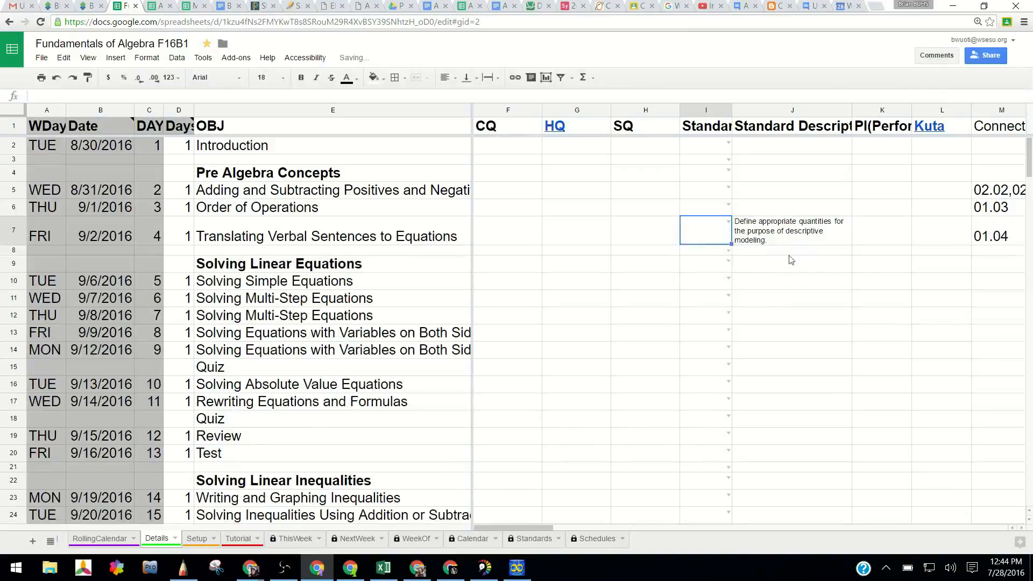
left_click(791, 252)
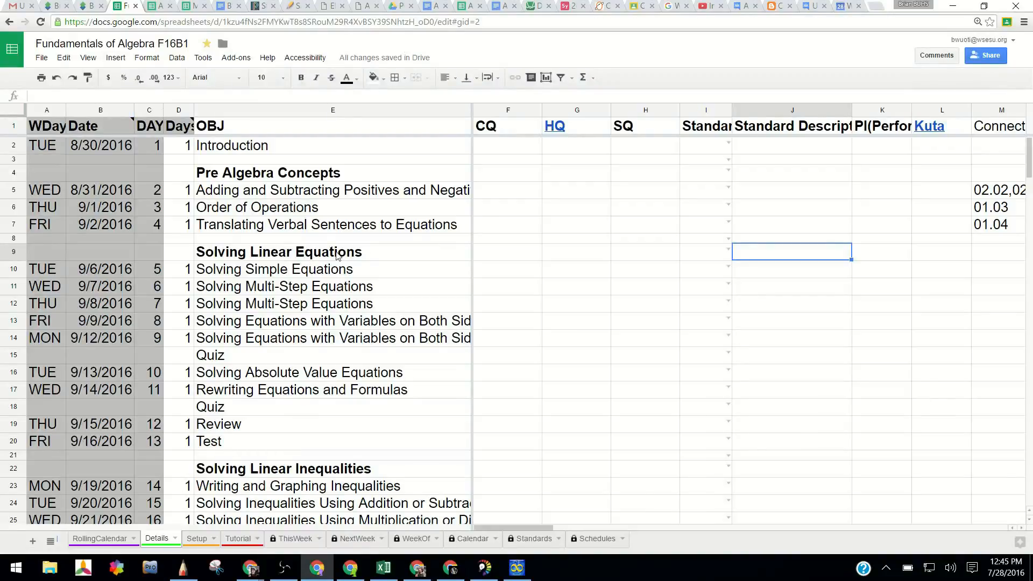
Step: Switch to Curriculum Map Template BUHS and review its copy option, the Setup sheet fields and the Details sheet's data entry area
key("alt+Tab")
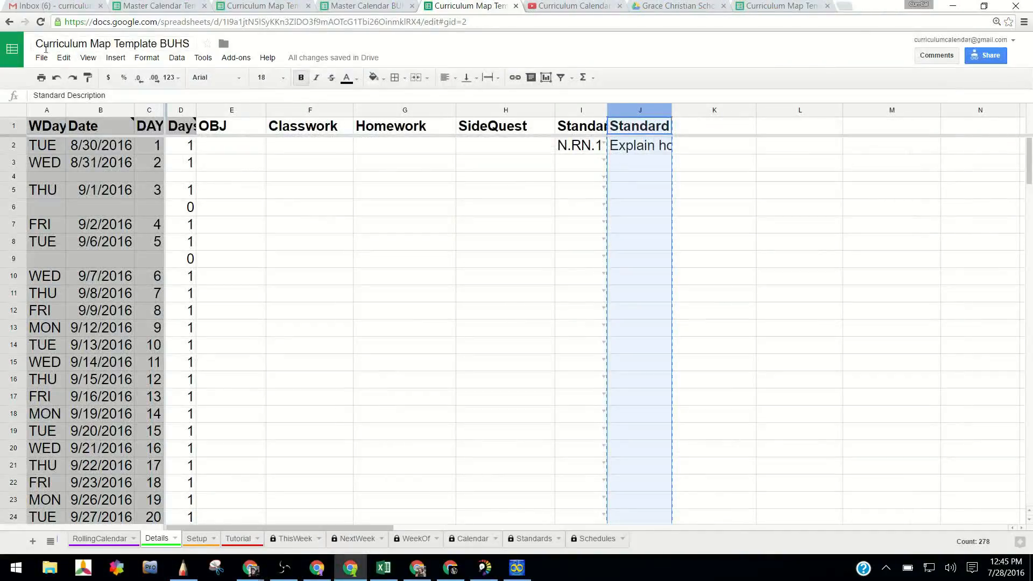
left_click(44, 59)
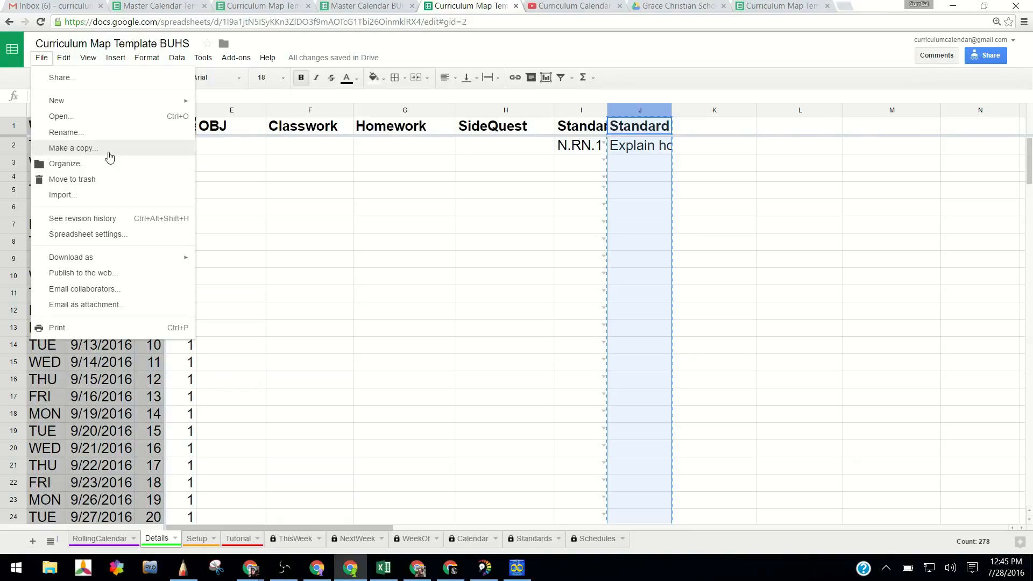
left_click(231, 176)
left_click(206, 540)
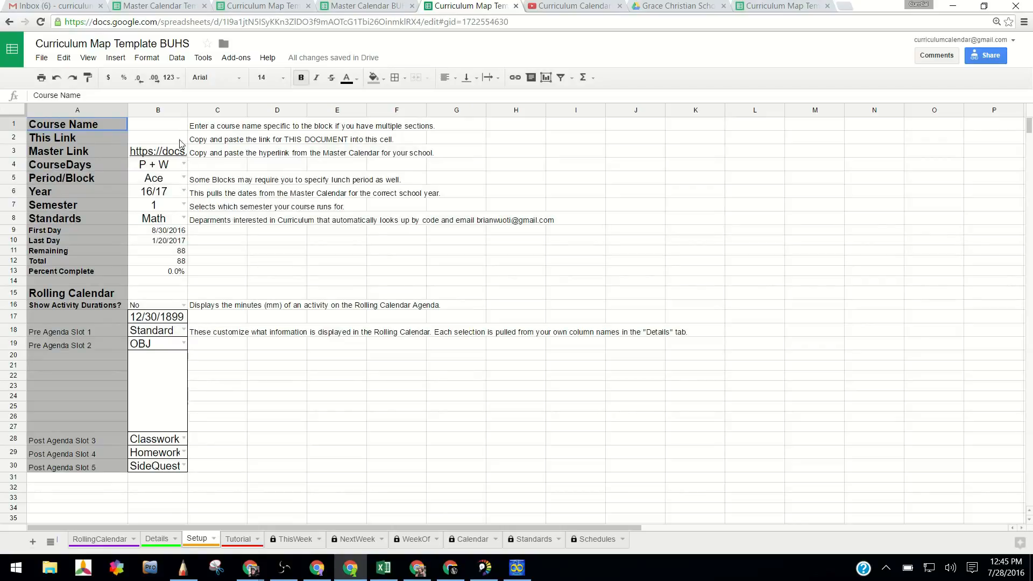
left_click(162, 544)
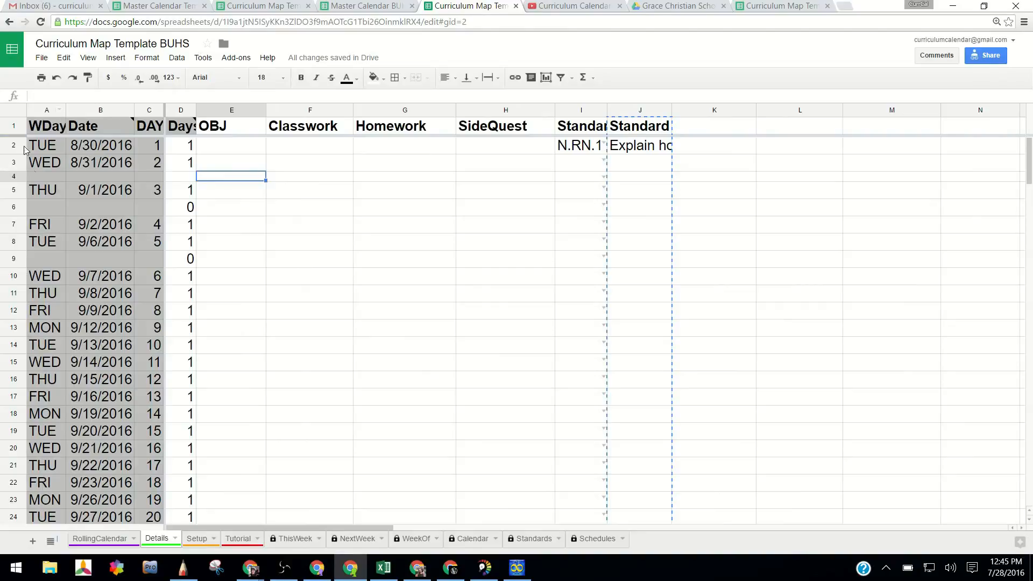
left_click_drag(217, 151, 939, 350)
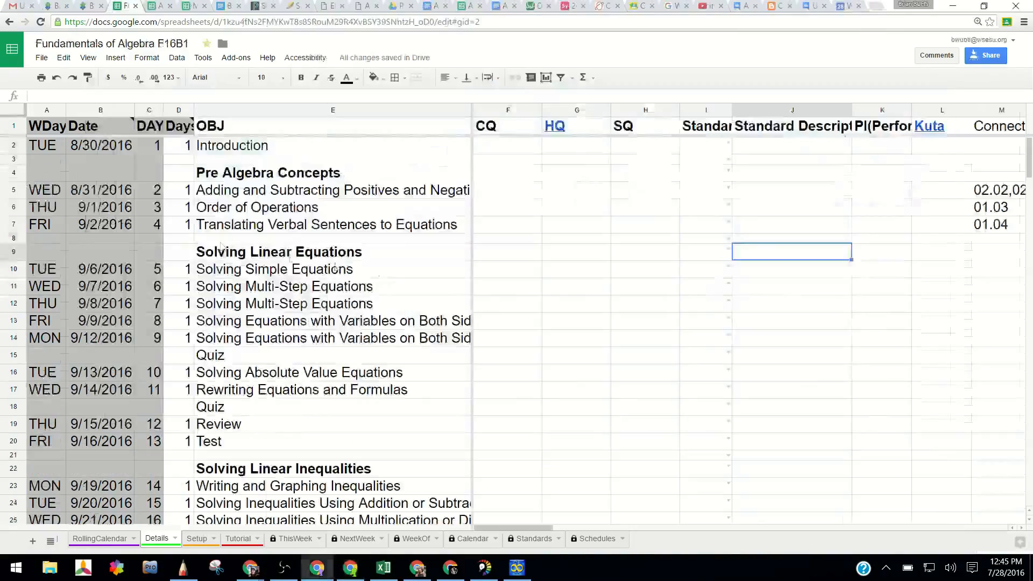
Step: Try copying D1:J16 from the Fundamentals of Algebra Details sheet into the template's Details sheet at D1, and undo the paste
left_click(204, 173)
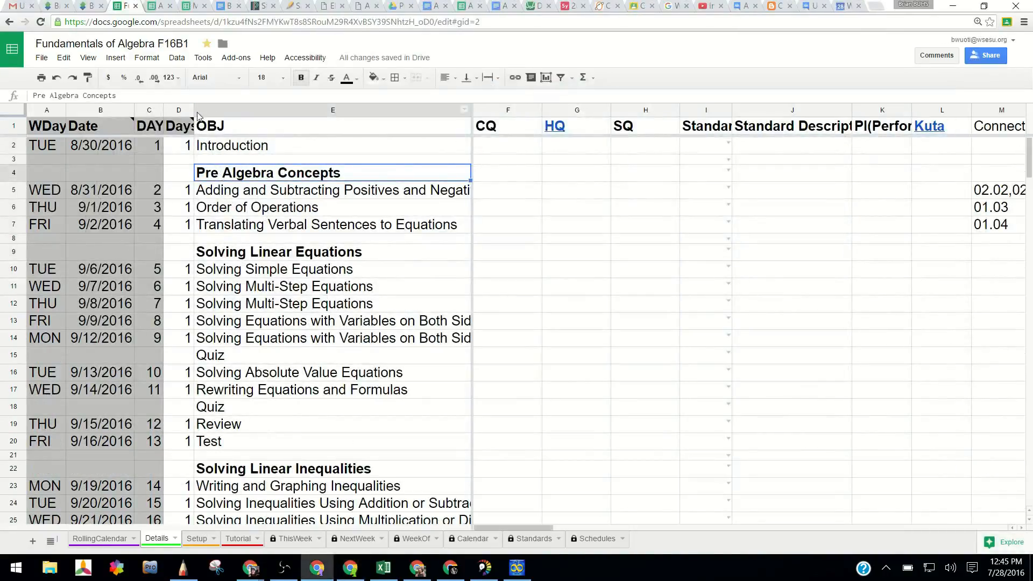
left_click_drag(175, 111, 1031, 137)
mouse_move(562, 127)
left_mouse_down()
mouse_move(446, 112)
mouse_move(703, 113)
left_mouse_up()
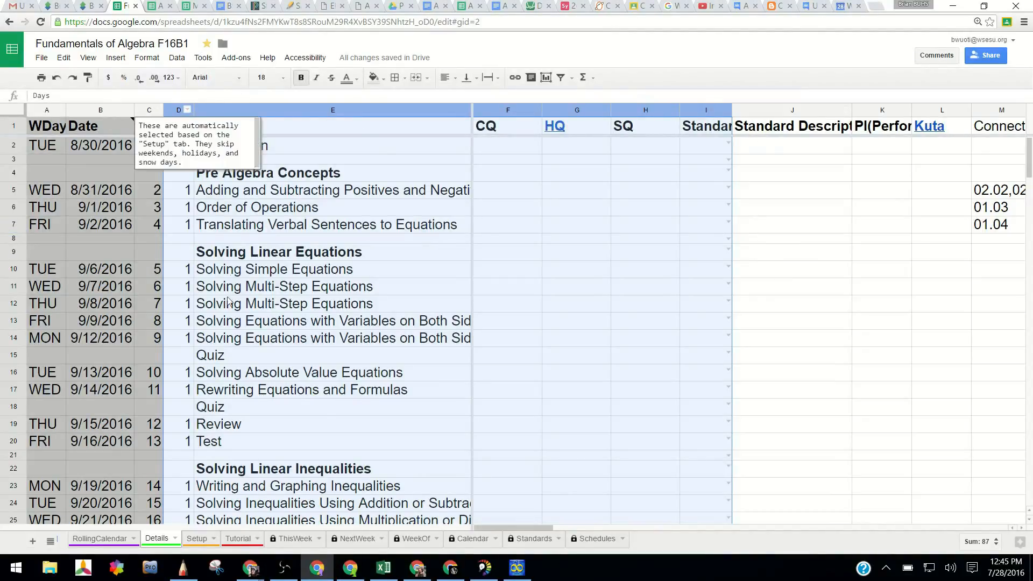
left_click(323, 159)
left_click_drag(168, 125, 807, 374)
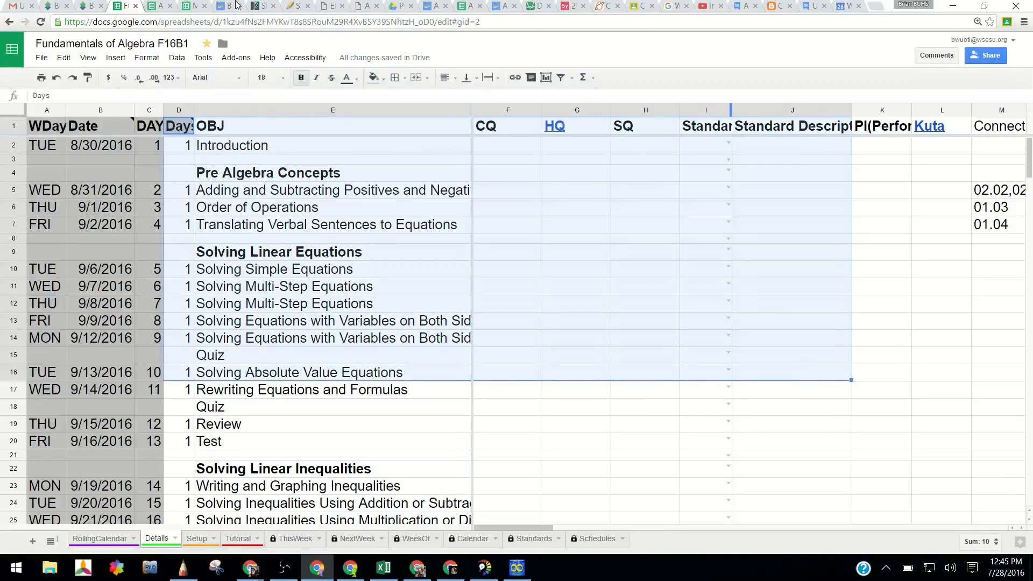
key("alt+Tab")
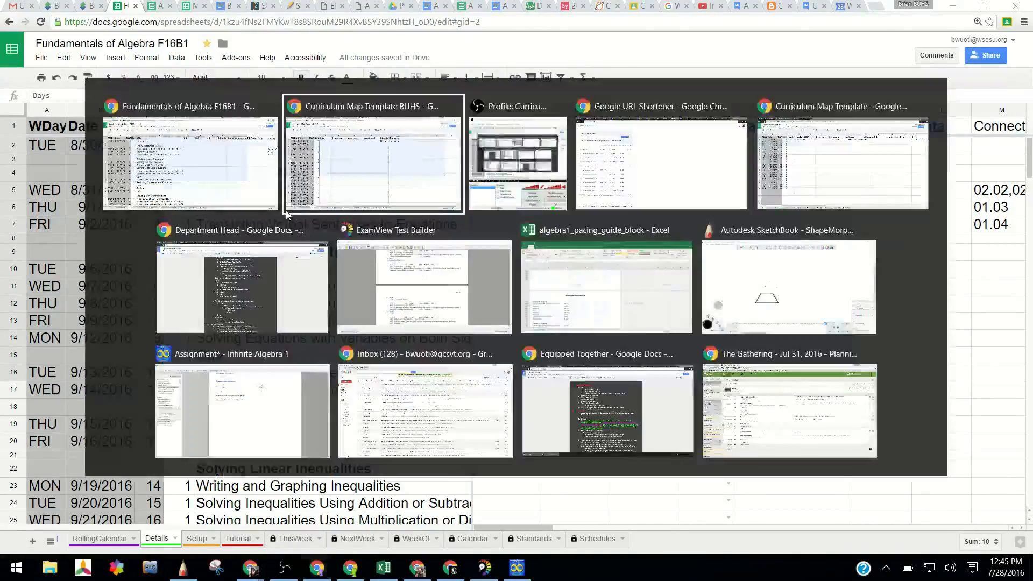
left_click(186, 144)
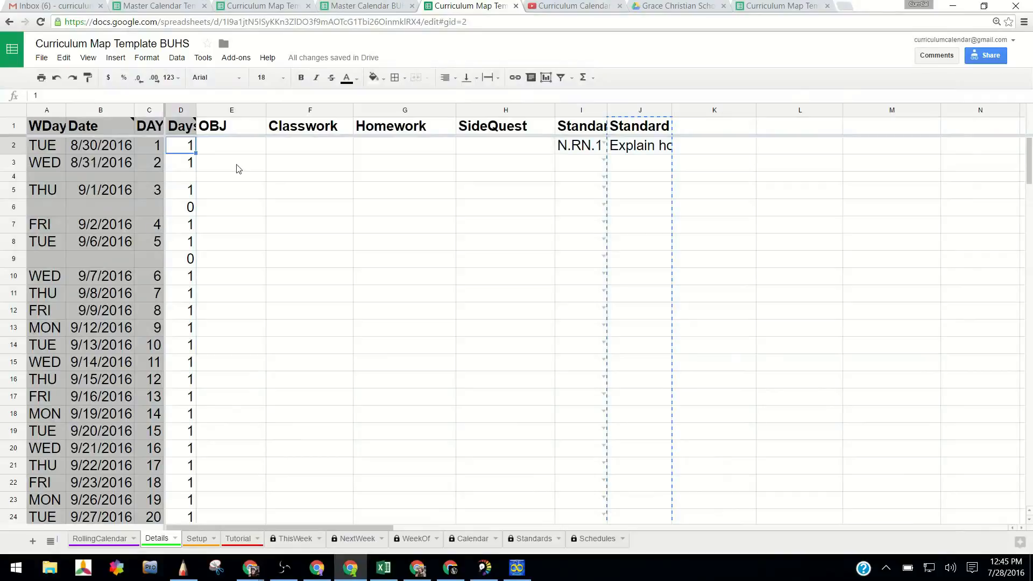
left_click(188, 129)
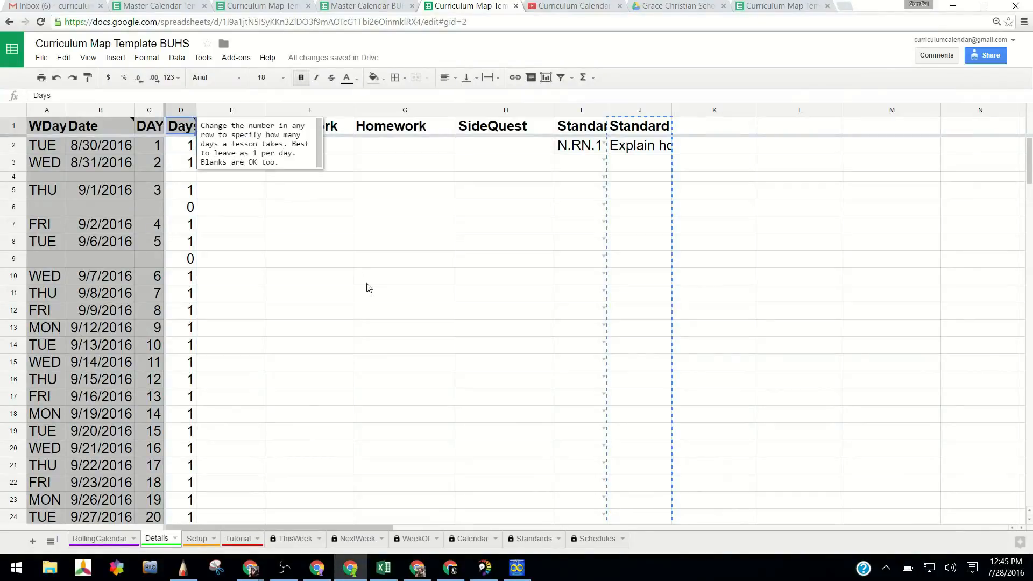
key("ctrl+v")
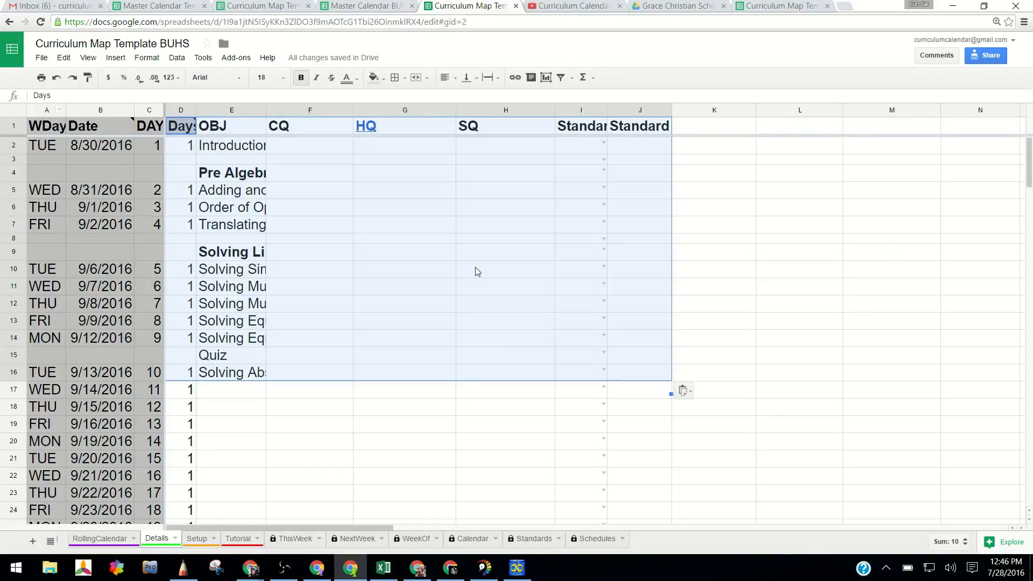
key("ctrl+z")
left_click(454, 385)
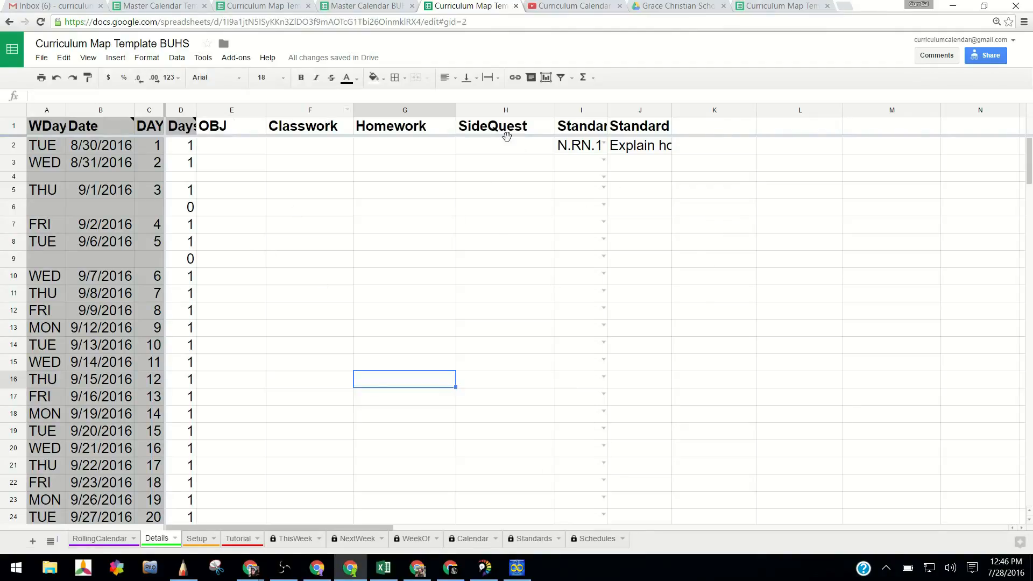
Step: Open the template's WeekOf sheet, check the week dates offered in B3, and copy the entire sheet's contents
key("alt+Tab")
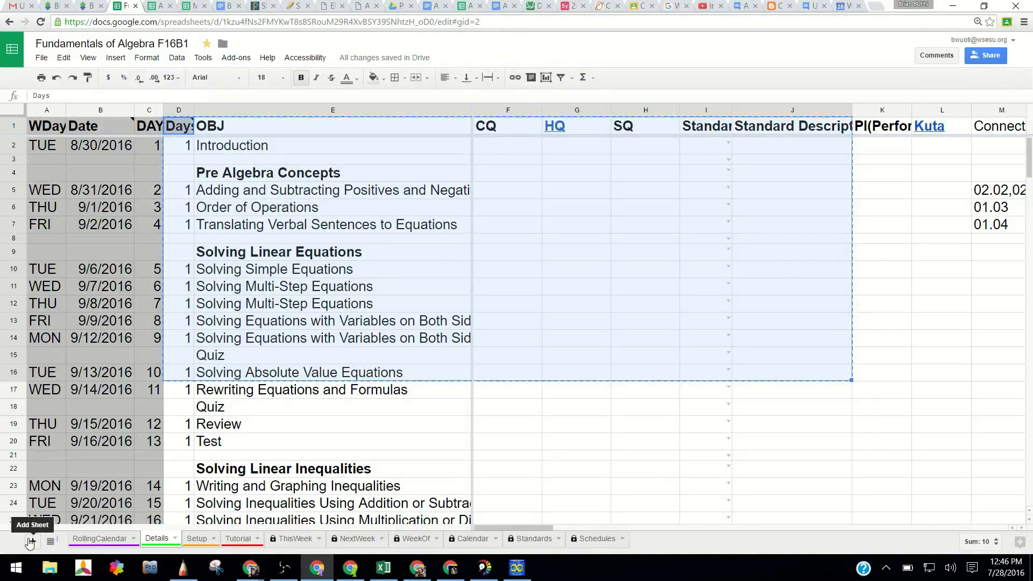
key("alt+Tab")
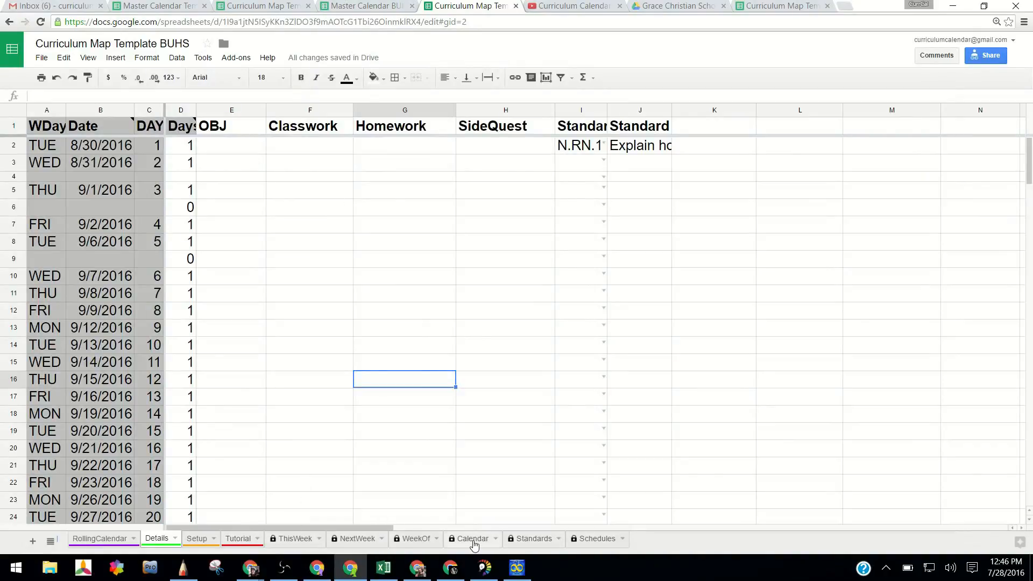
left_click(408, 541)
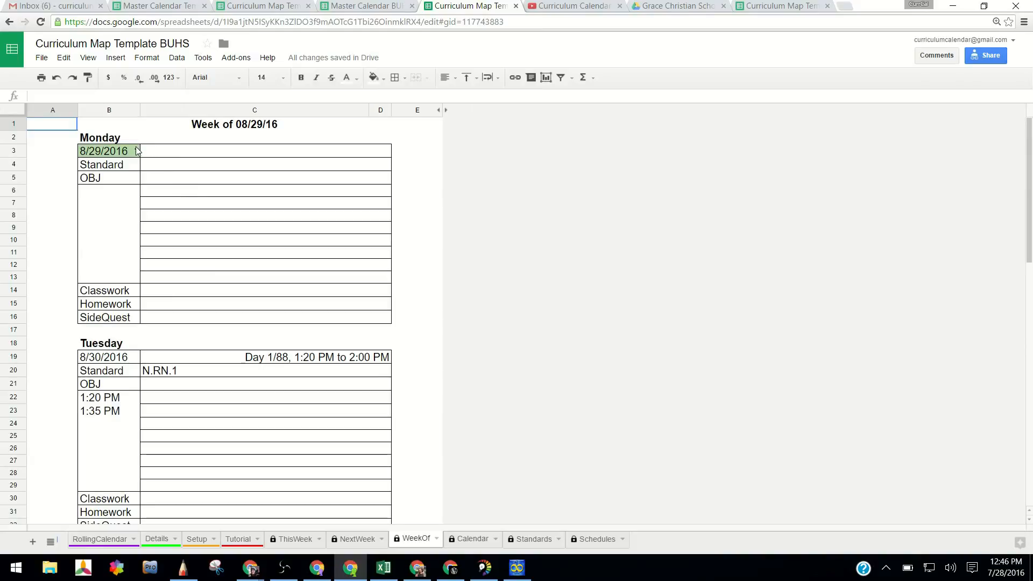
left_click(136, 151)
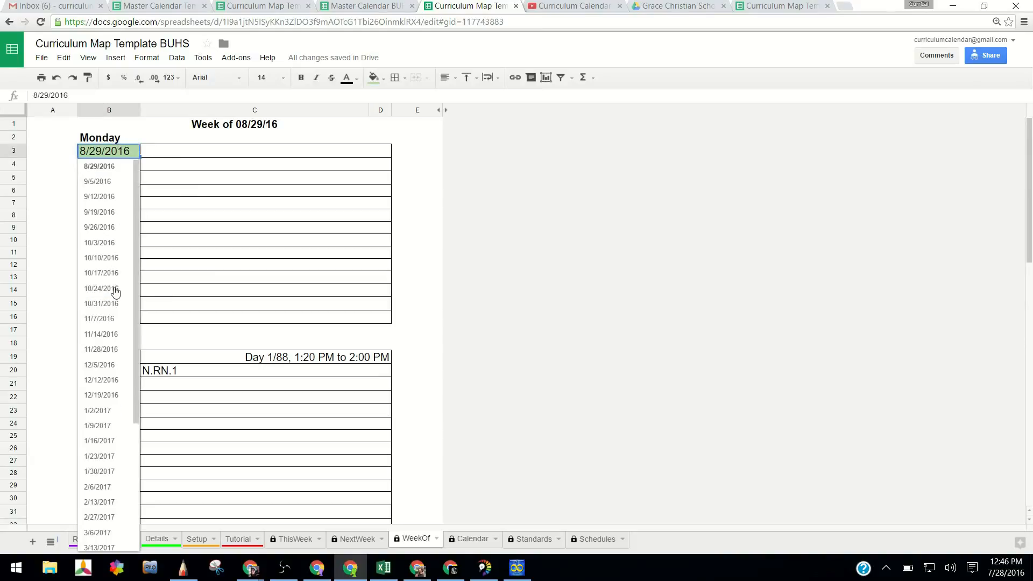
left_click(185, 152)
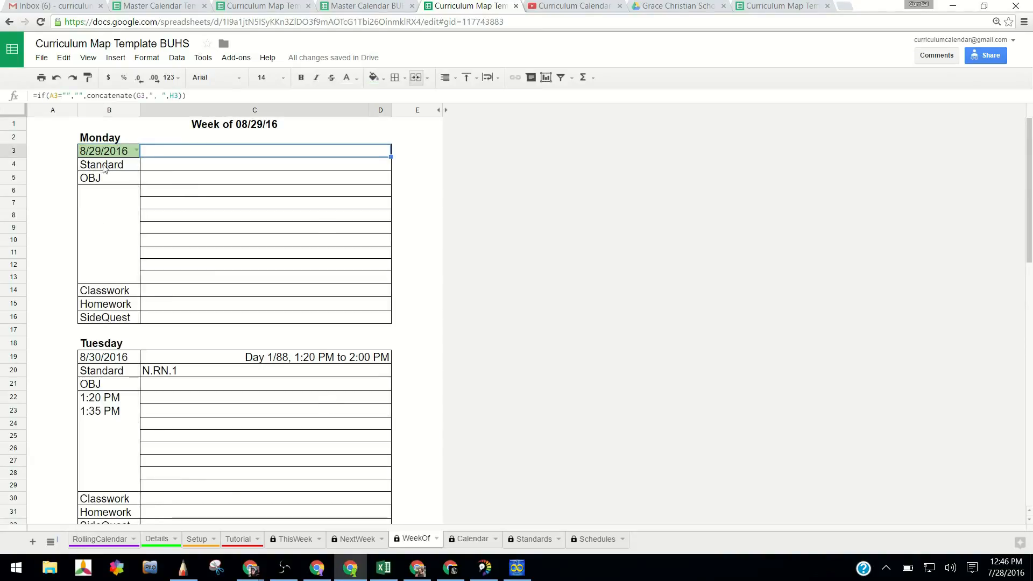
left_click(18, 111)
key("ctrl+c")
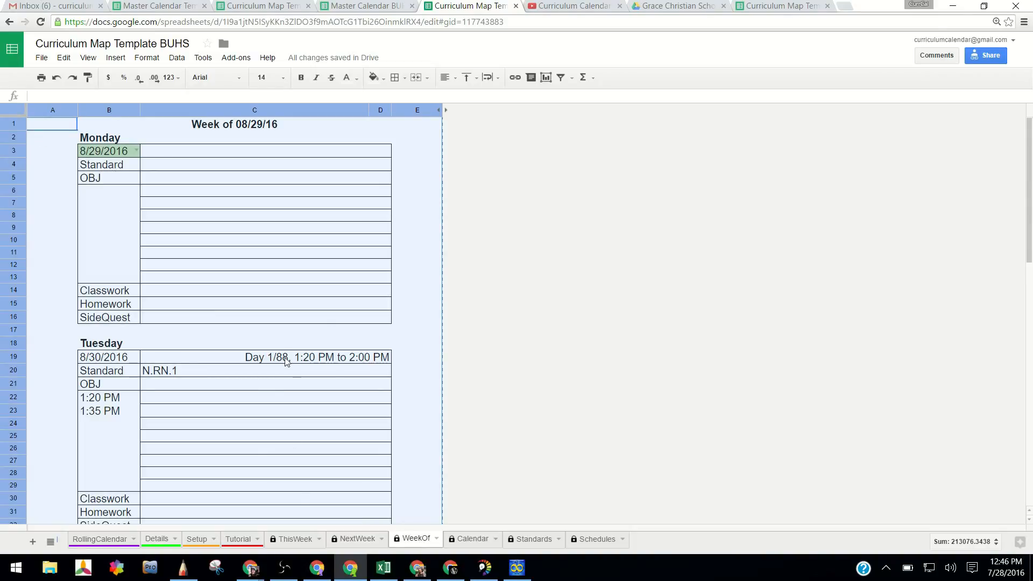
Step: Switch to Fundamentals of Algebra F16B1, add a new sheet after Details, and paste the copied WeekOf contents over the entire sheet
key("alt+Tab")
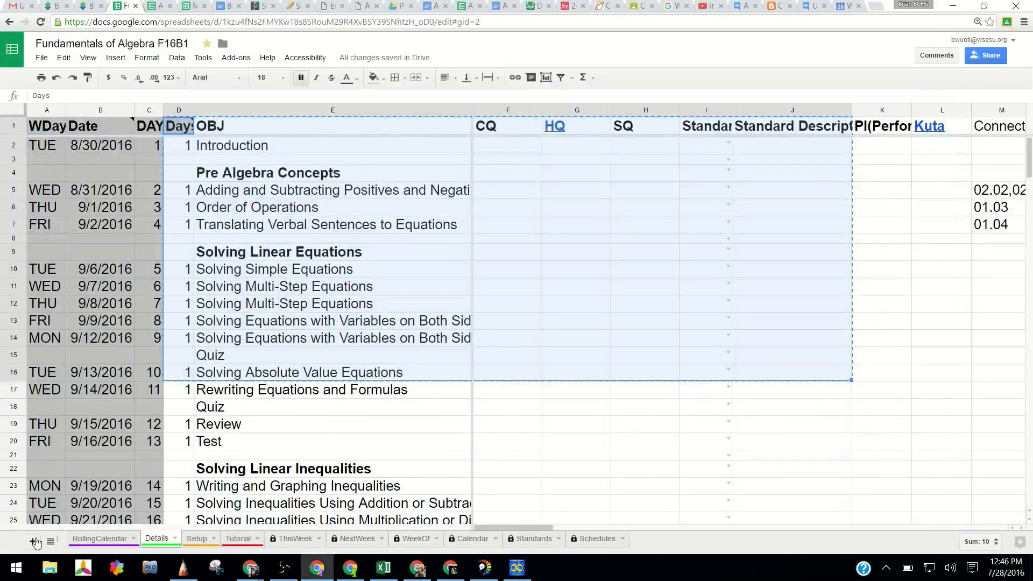
left_click(34, 541)
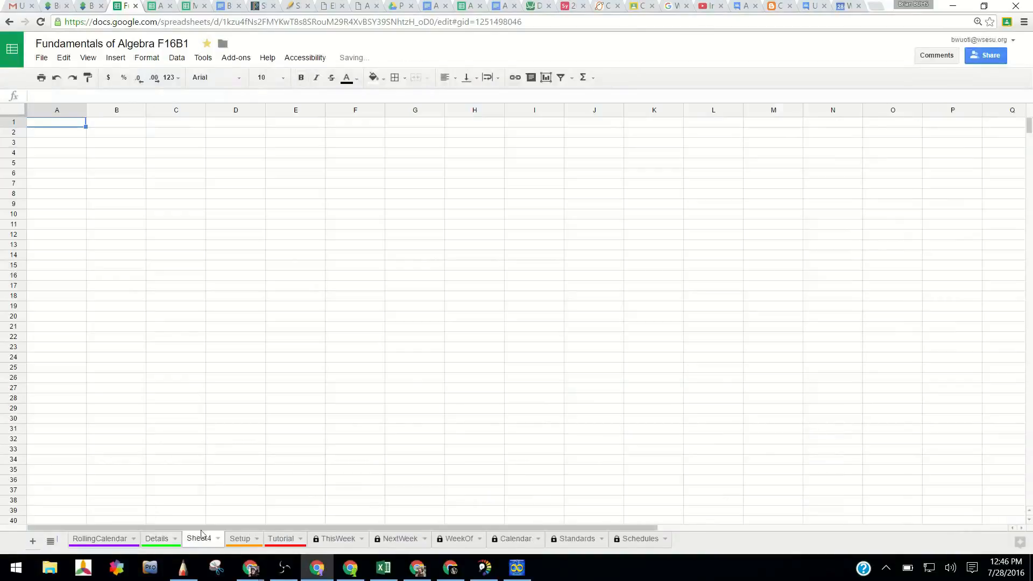
left_click(13, 110)
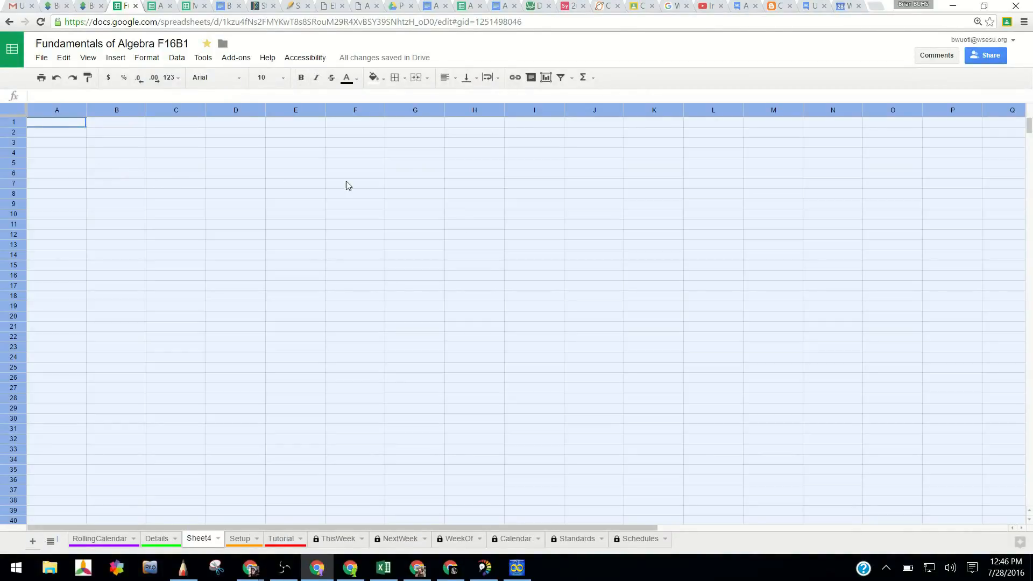
key("ctrl+v")
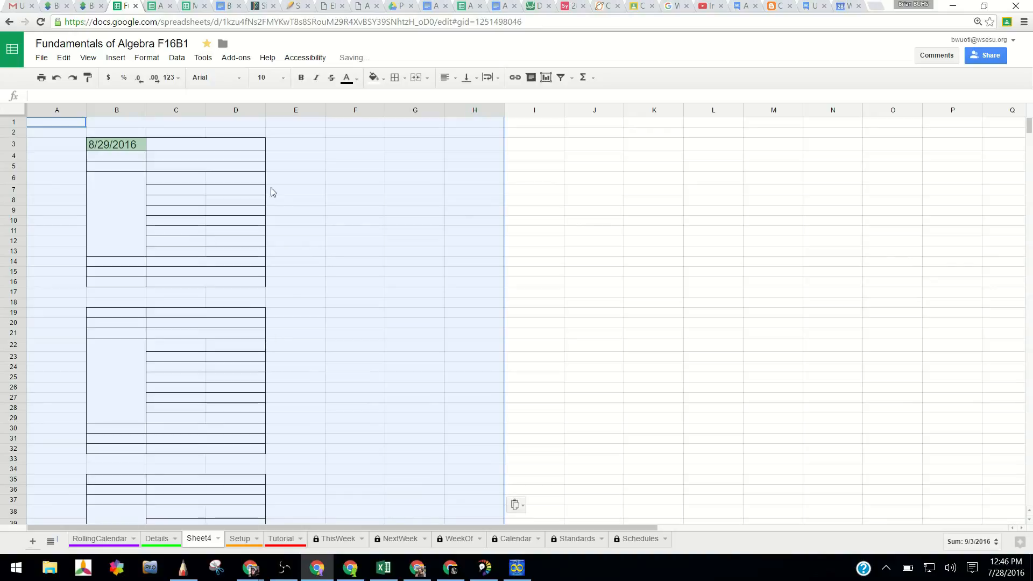
Step: Check the error note on the pasted cells and the WeekOf!D1Date reference in F4's formula
mouse_move(238, 185)
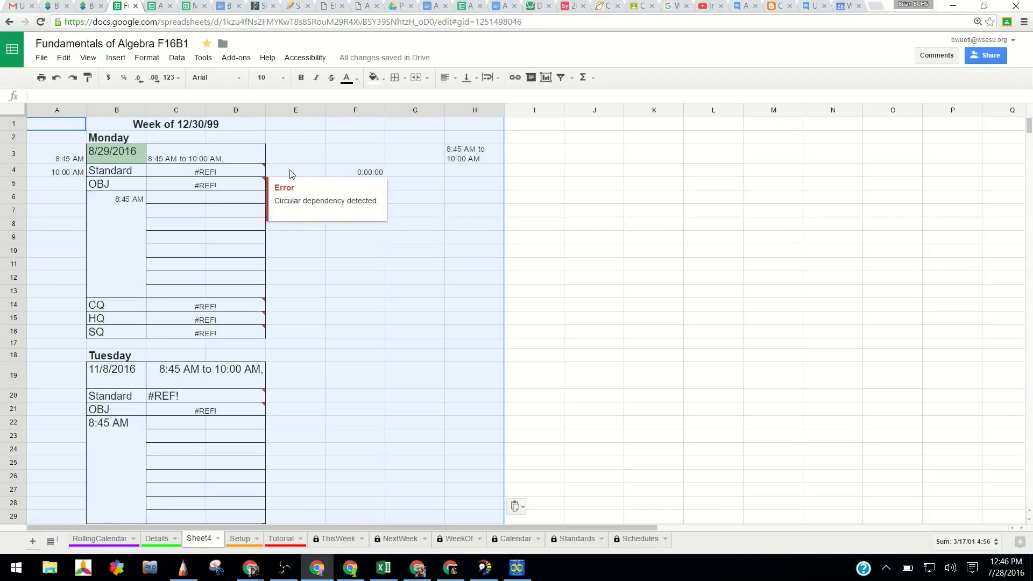
left_click(412, 173)
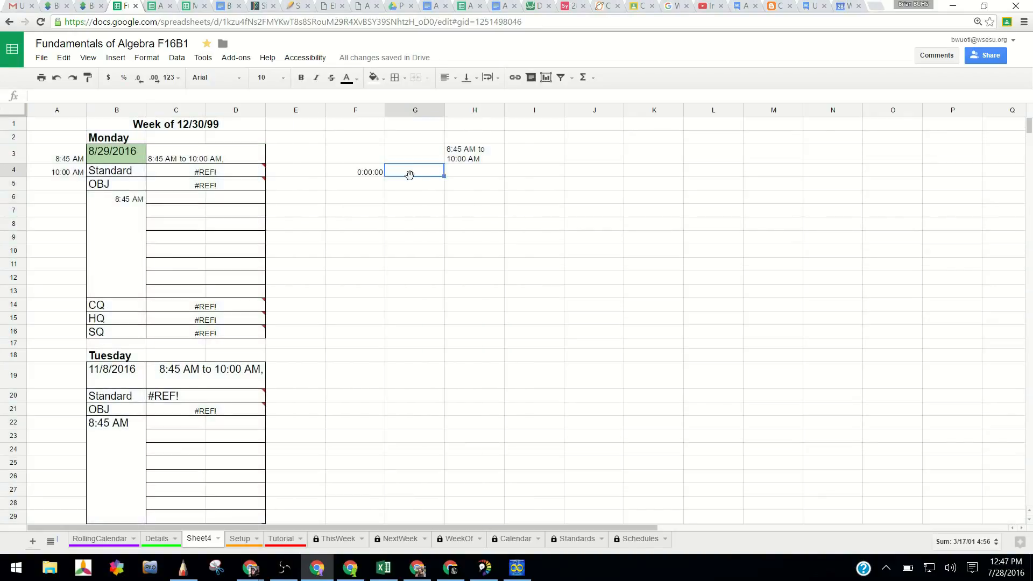
double_click(379, 173)
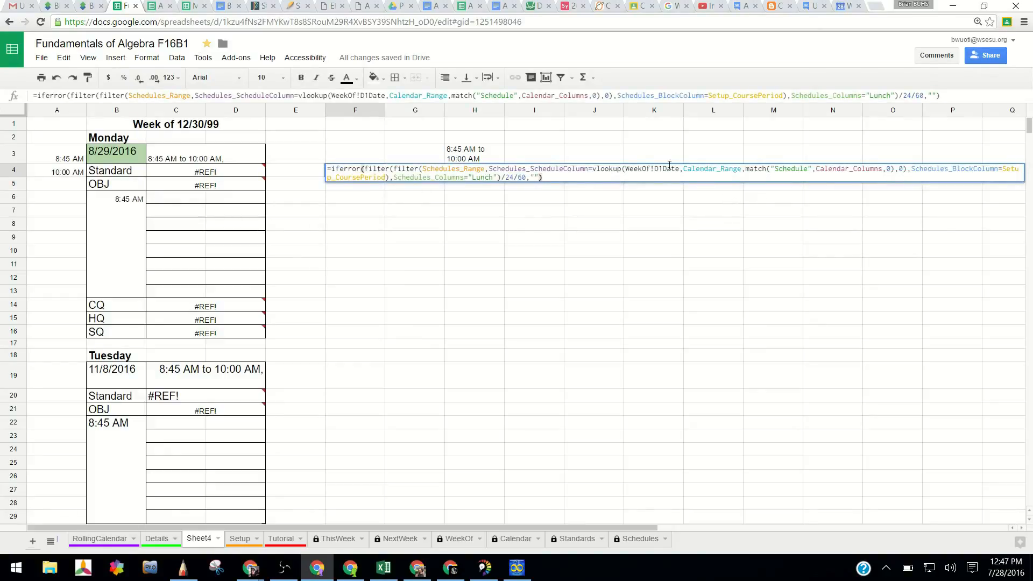
left_click_drag(625, 170, 679, 170)
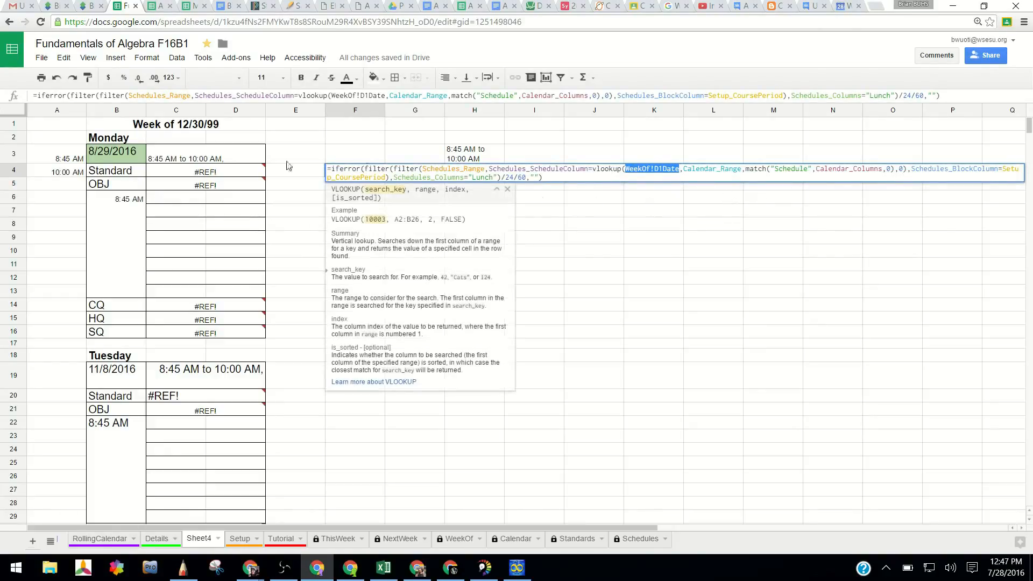
Step: Try to rename the newly added sheet as WeekOf, and cancel the renaming
double_click(211, 539)
type("WeekOf")
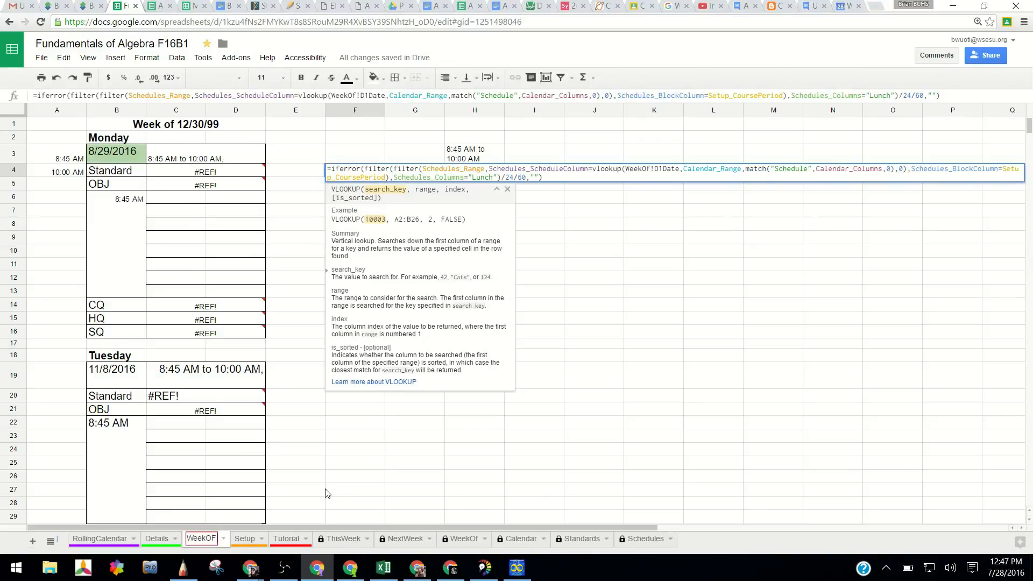
key("Return")
key("Return")
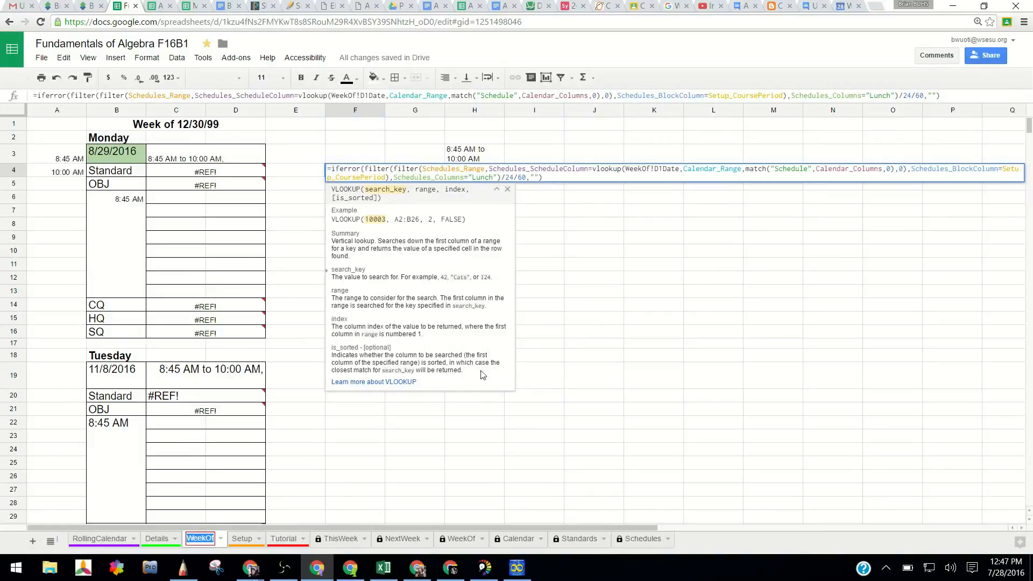
key("Return")
key("Return")
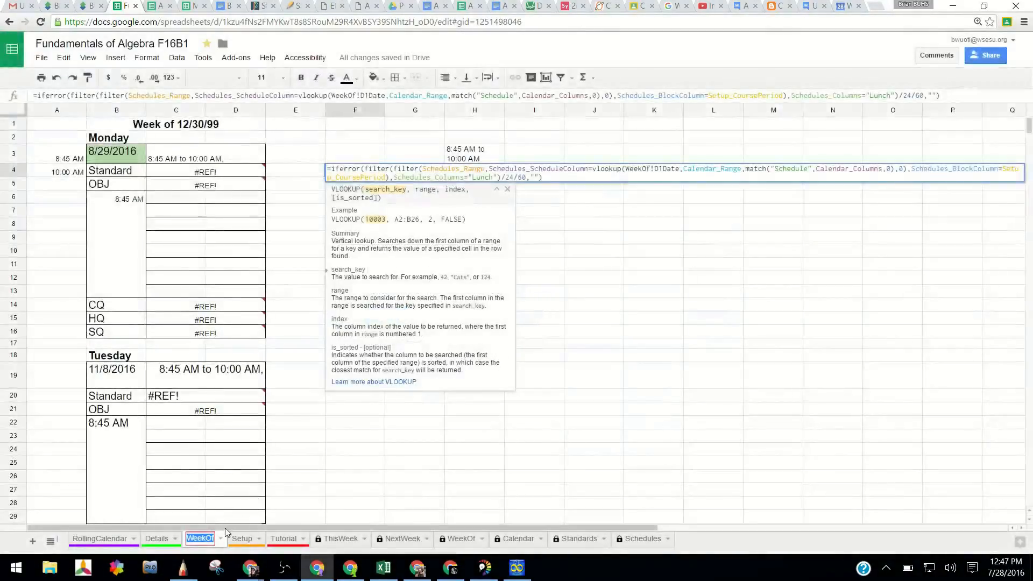
key("Escape")
Step: Delete the newly added sheet holding the pasted WeekOf contents
right_click(227, 537)
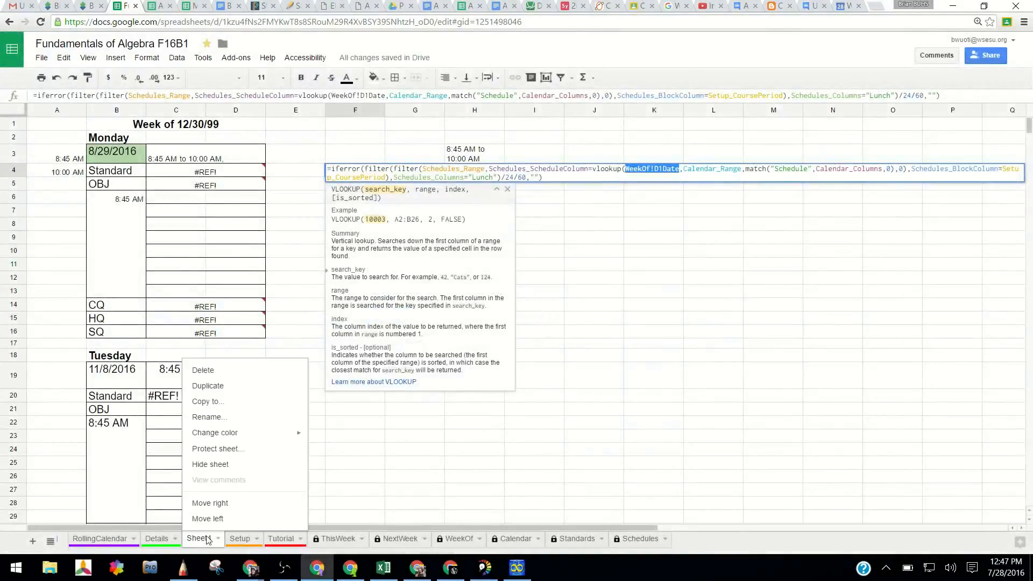
left_click(240, 370)
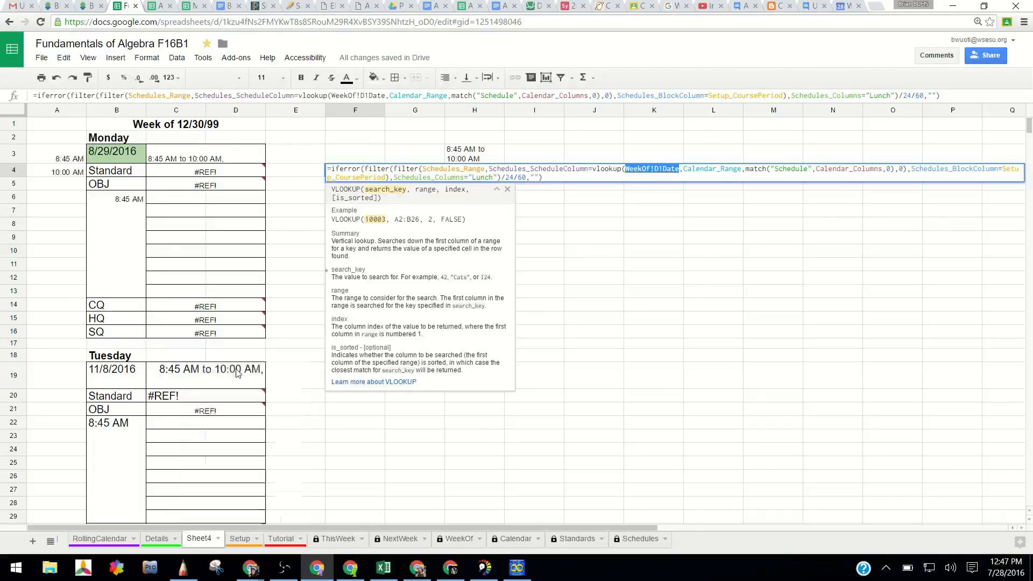
left_click(397, 320)
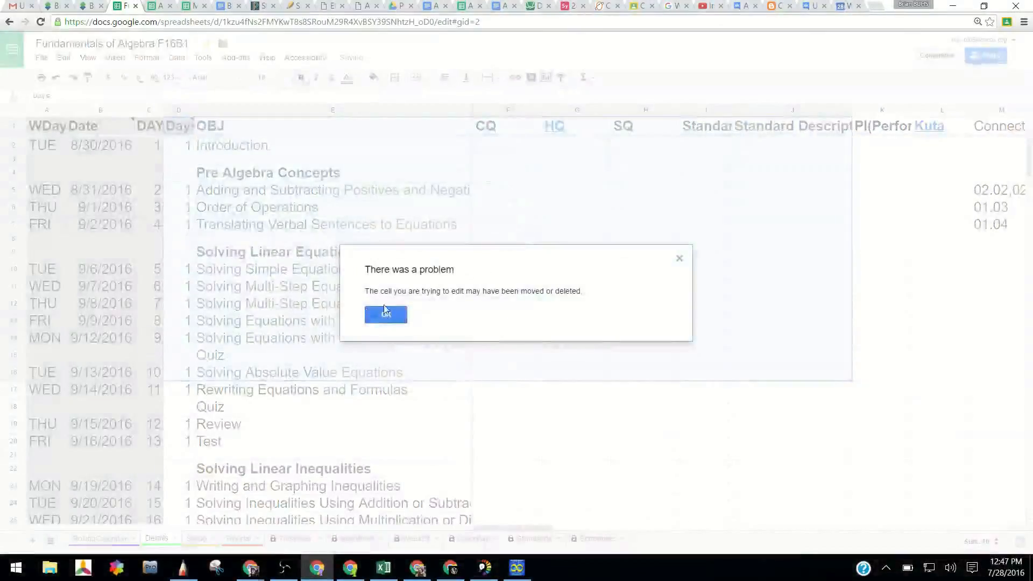
left_click(386, 315)
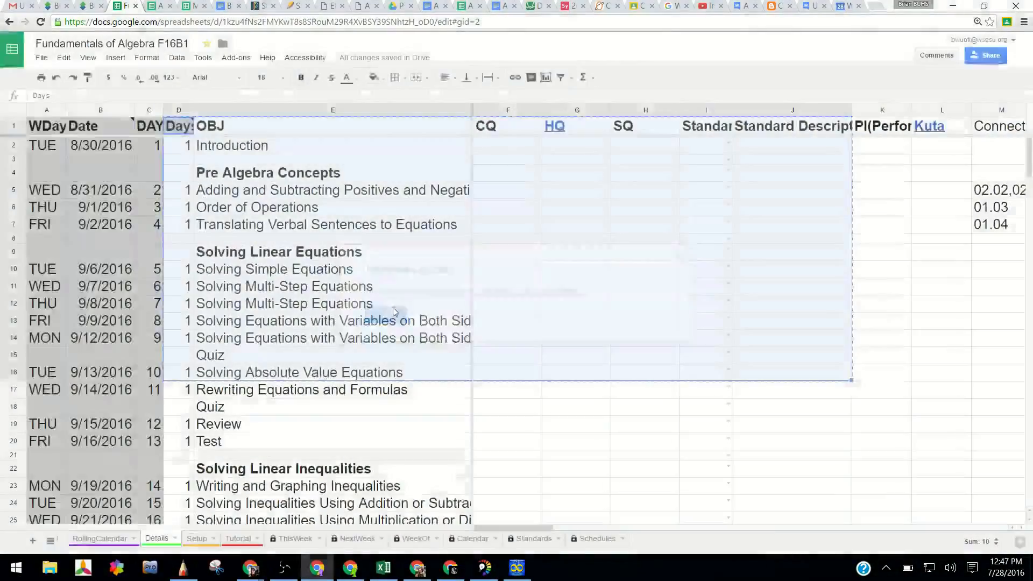
left_click(492, 422)
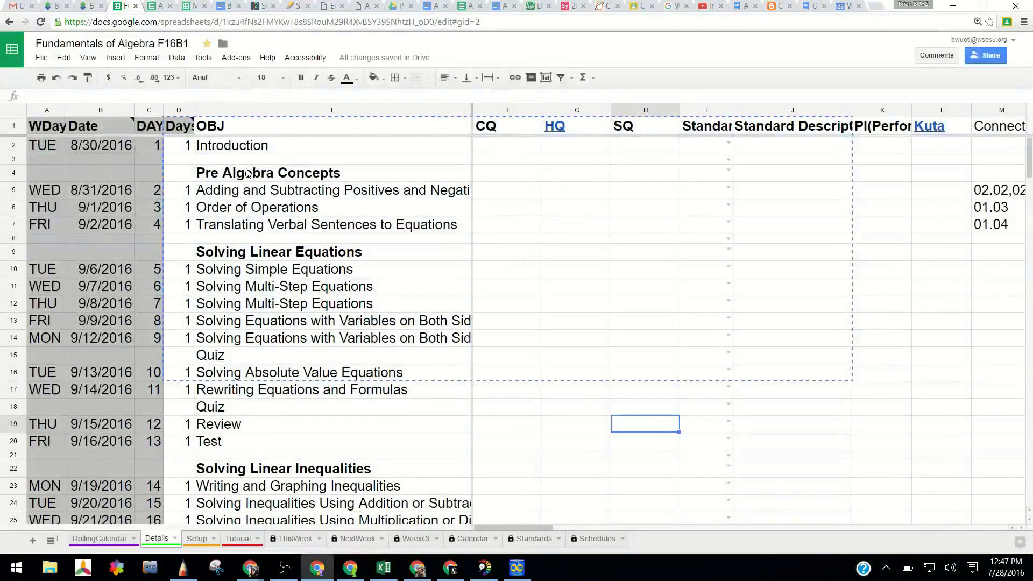